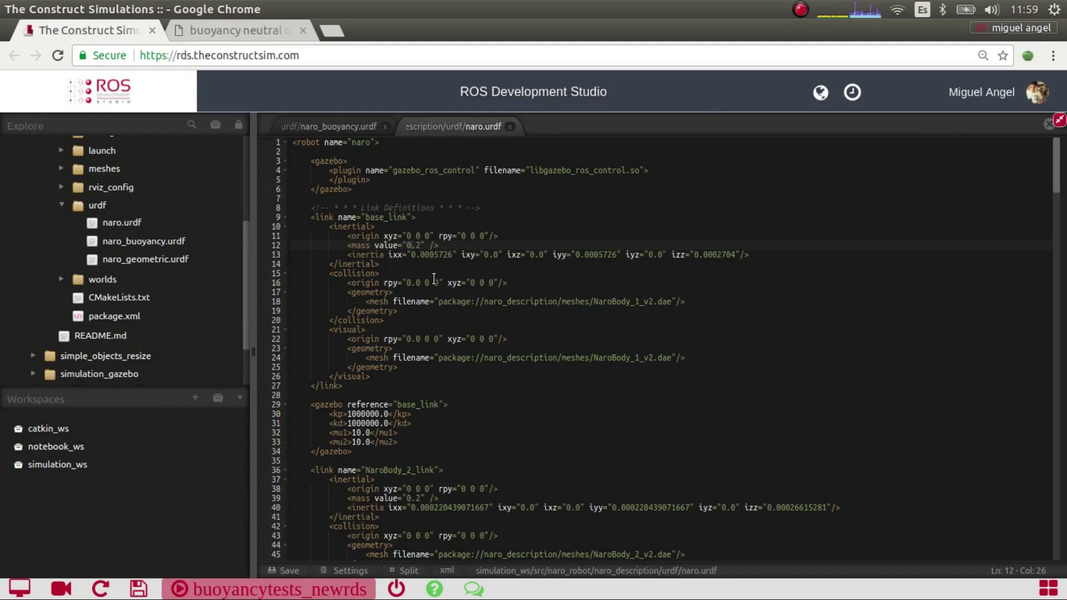
Step: Check the mesh file path in base_link's collision geometry in naro.urdf, and switch to Blender
left_click(492, 301)
left_click_drag(671, 301, 448, 303)
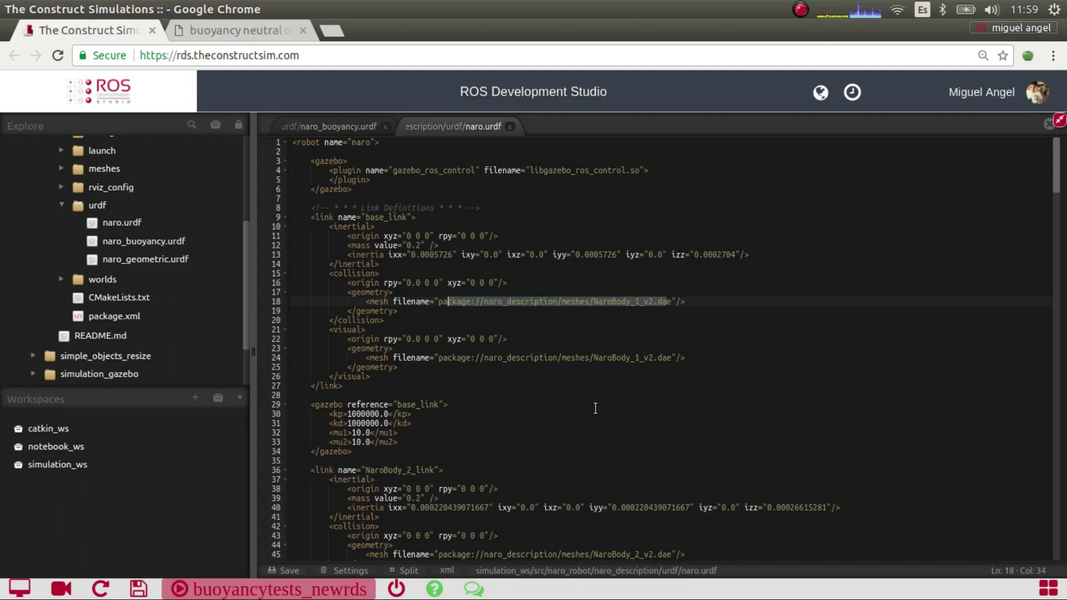
key("alt+Tab")
key("alt+Tab")
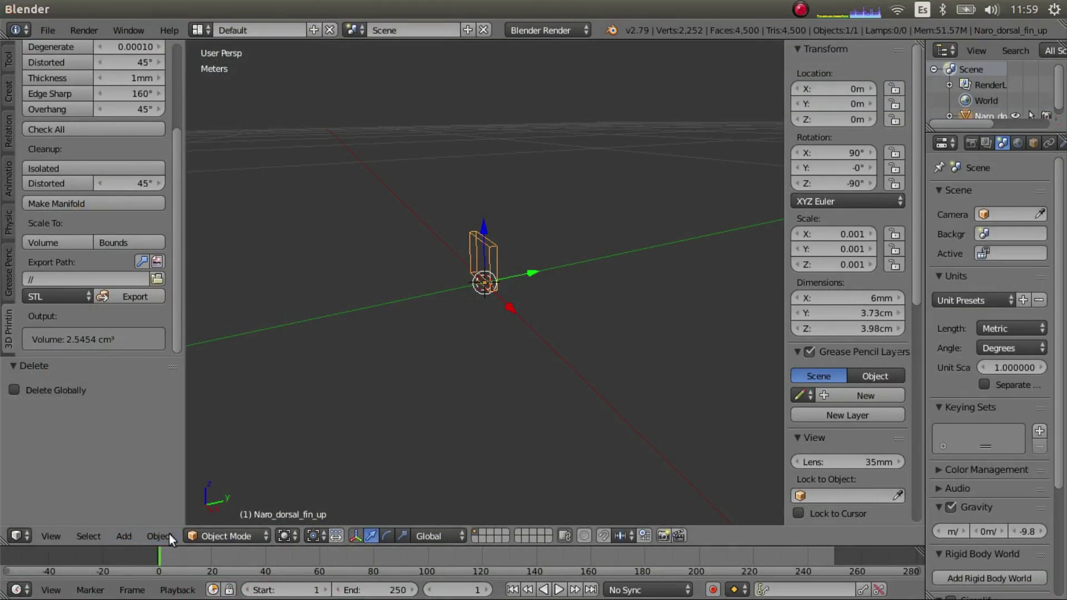
Step: Display the dorsal fin with Solid viewport shading, and reload the start-up file to begin a new scene
left_click(285, 535)
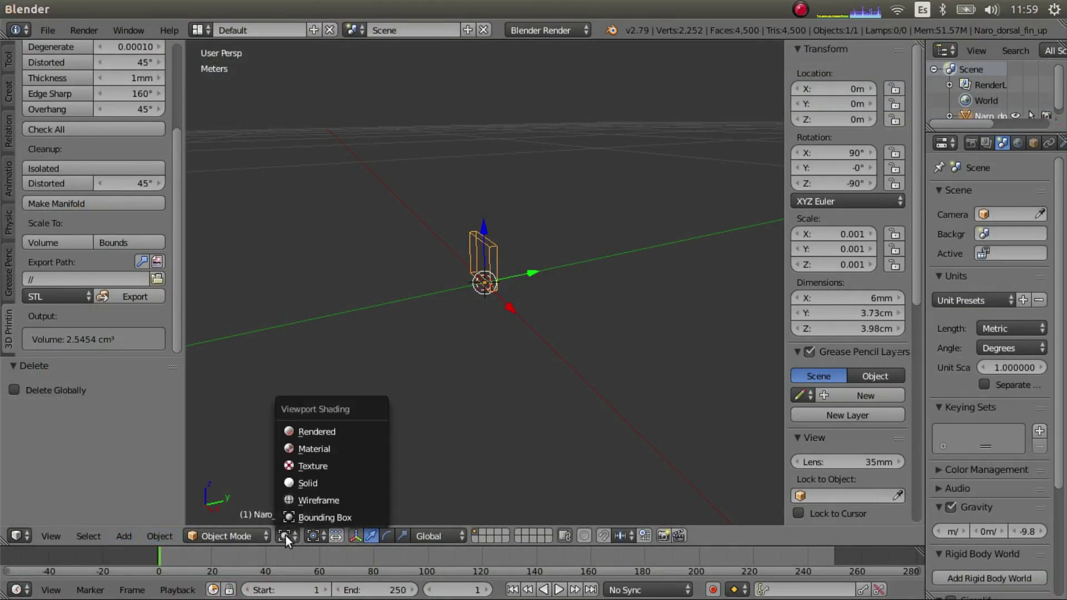
left_click(293, 483)
left_click(50, 31)
left_click(59, 50)
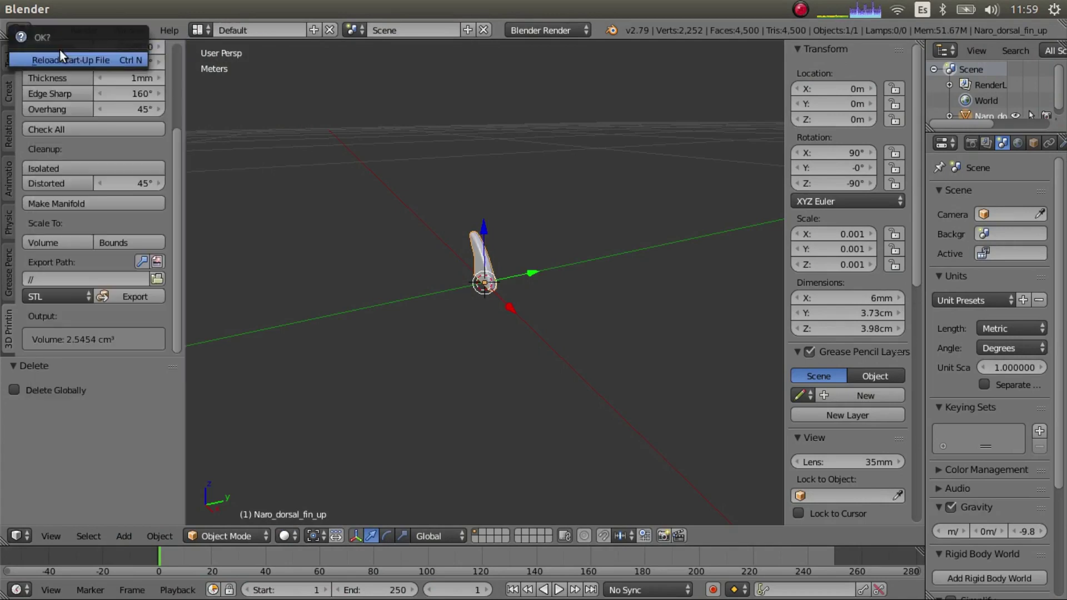
left_click(66, 53)
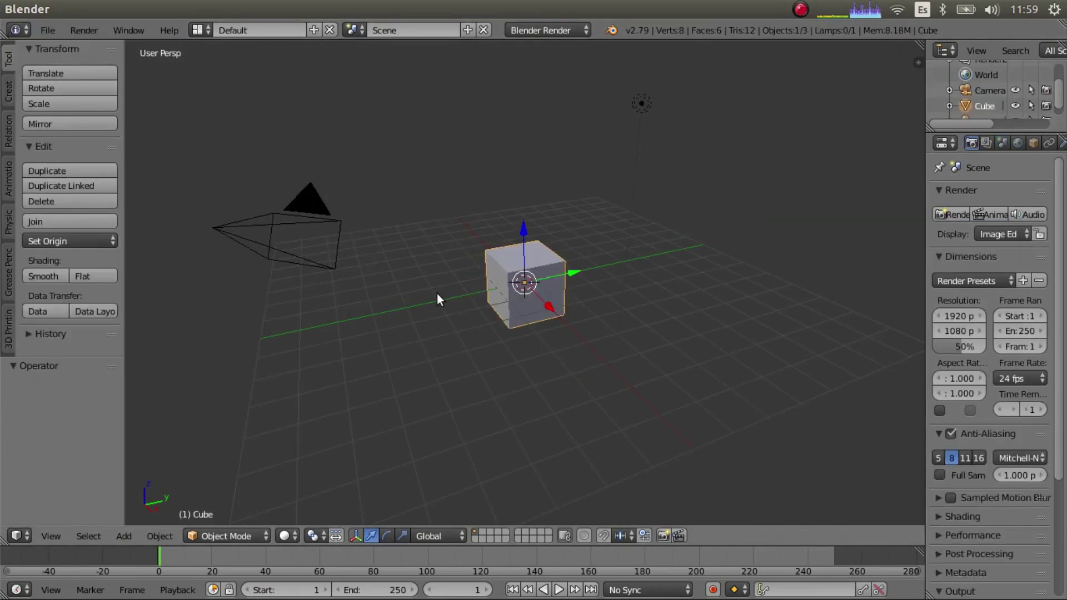
Step: Delete the default cube, camera and lamp so that the scene is empty
key("x")
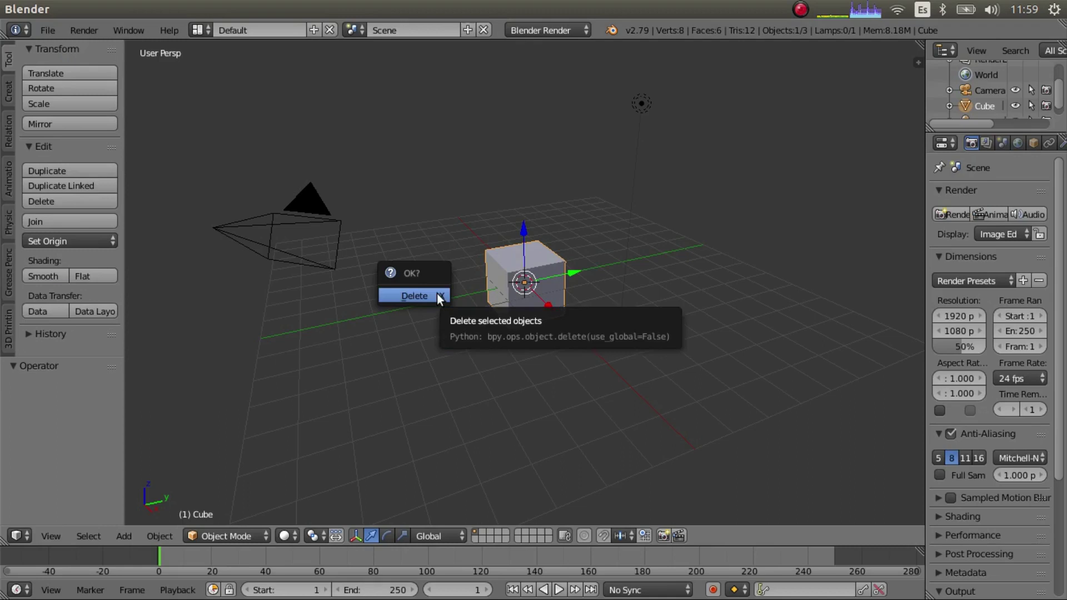
left_click(437, 294)
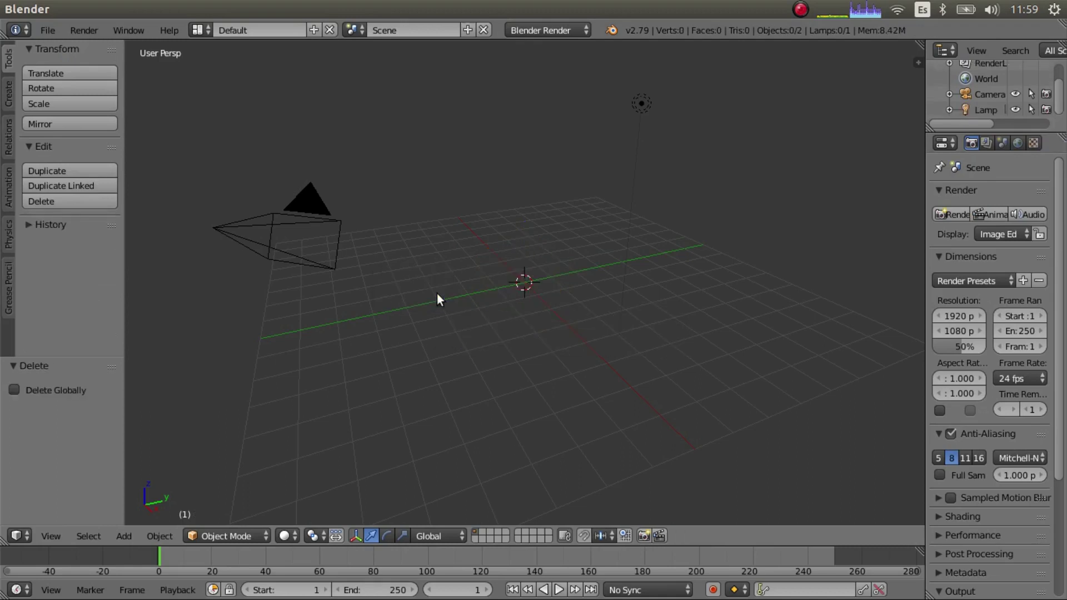
key("a")
key("a")
key("a")
key("x")
left_click(468, 295)
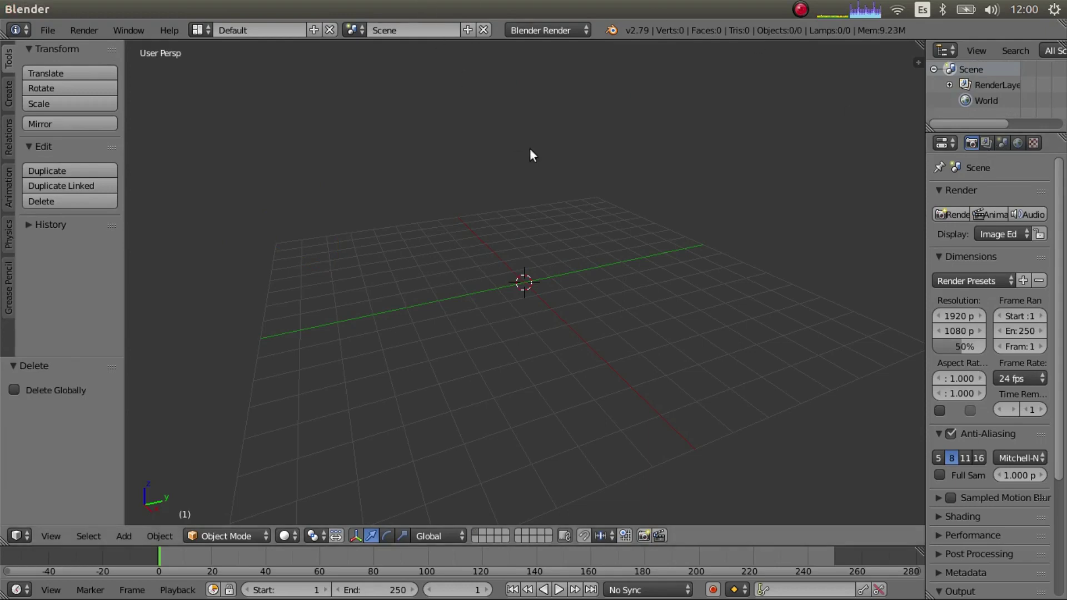
Step: Launch the KeyMon utility to display keystrokes and mouse actions on screen
left_click(25, 43)
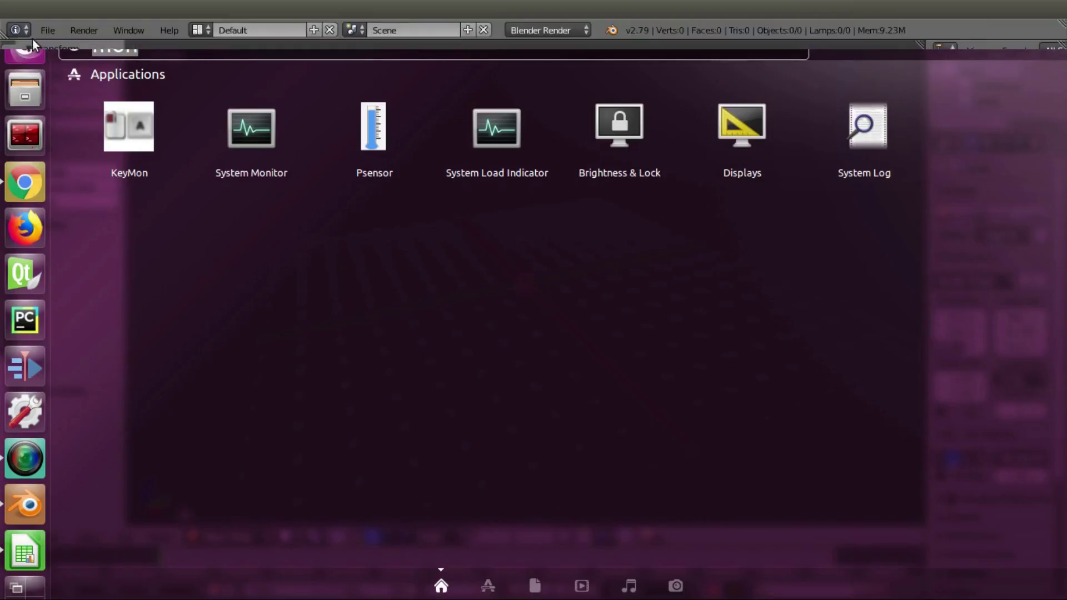
left_click(119, 116)
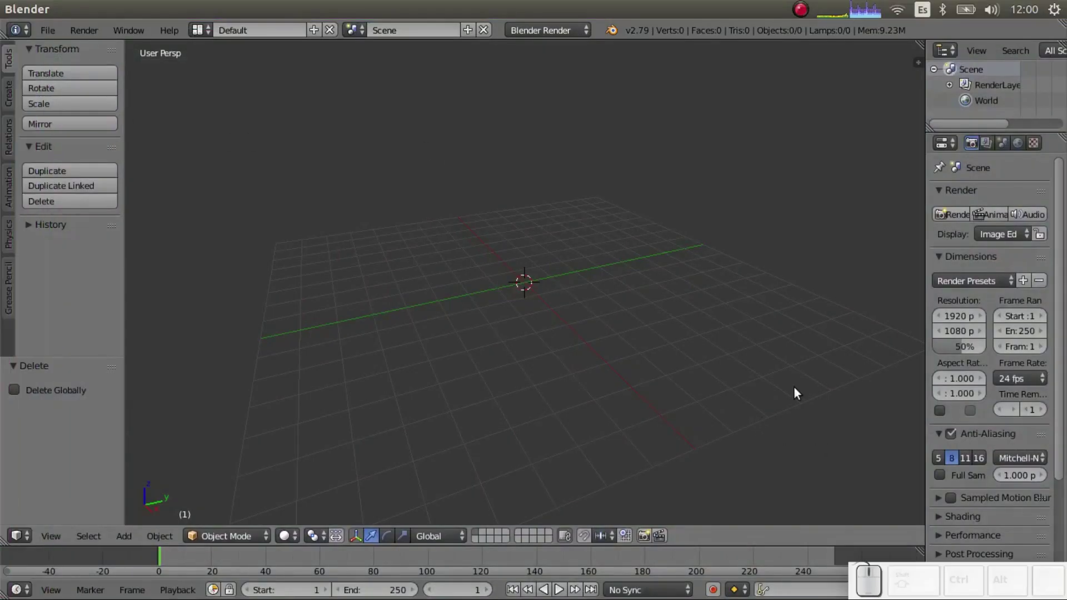
key("ctrl")
Step: Set the scene's length units to Metric
left_click(1002, 142)
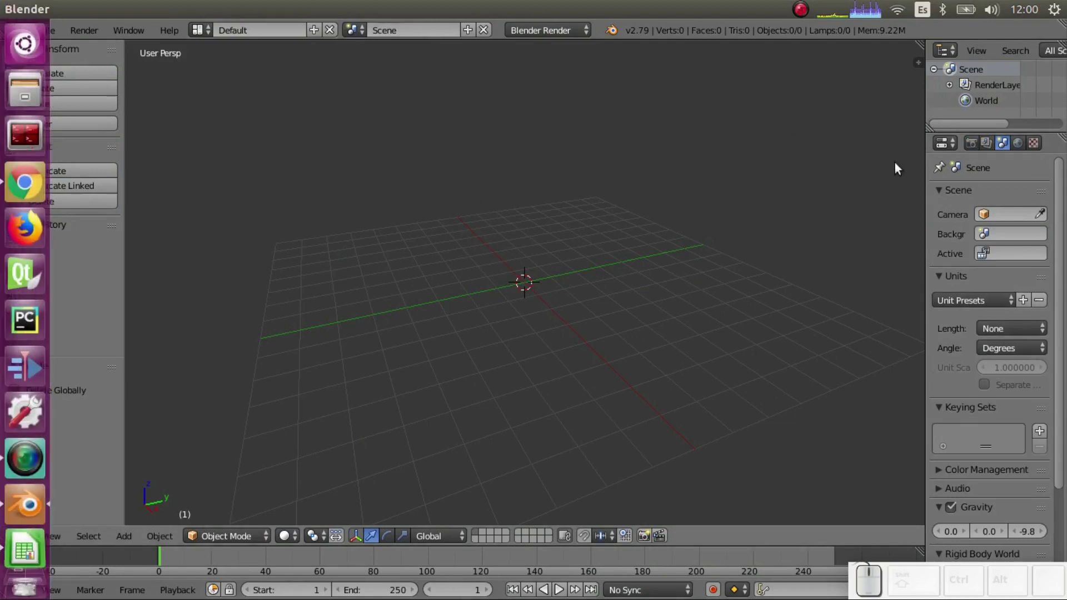
left_click(1001, 331)
left_click(987, 295)
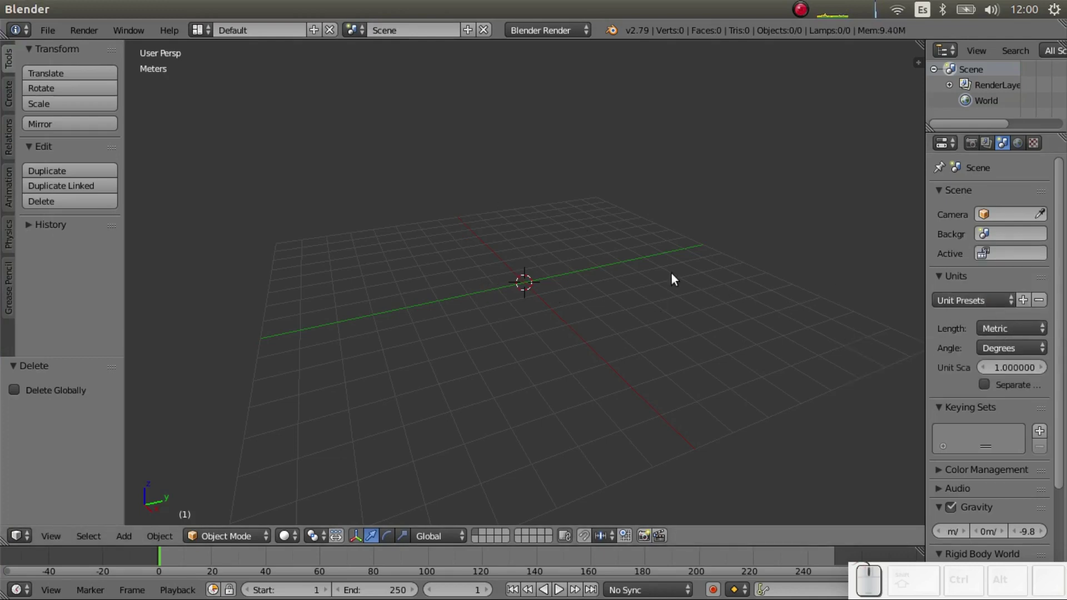
Step: Import the Collada file NaroBody_1_v2.dae from the meshes folder on the Desktop
left_click(48, 30)
mouse_move(76, 328)
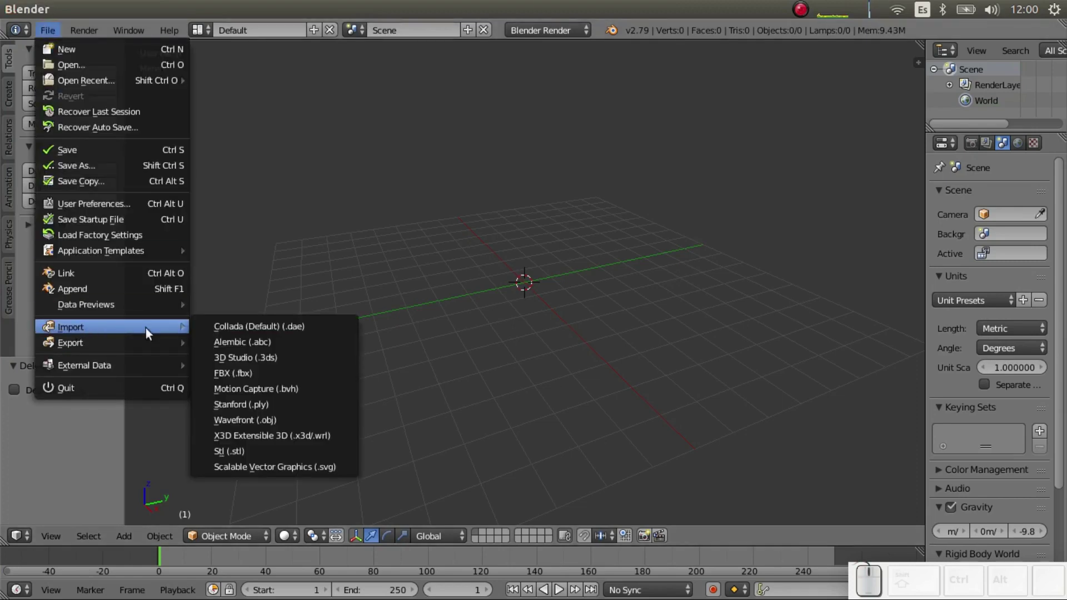
left_click(212, 323)
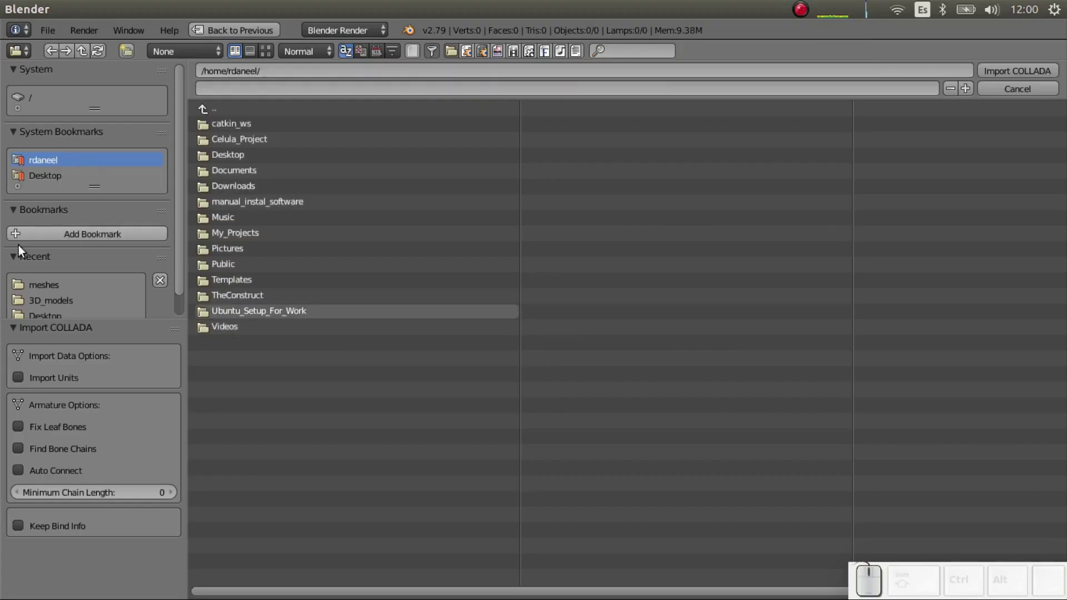
left_click(46, 175)
left_click(219, 125)
left_click(218, 128)
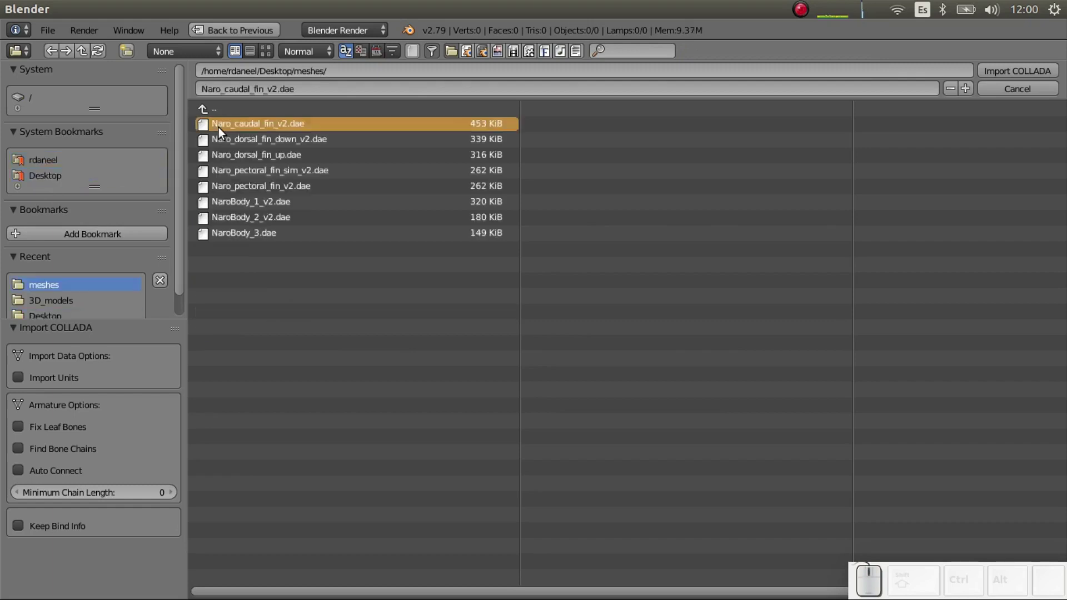
left_click(253, 201)
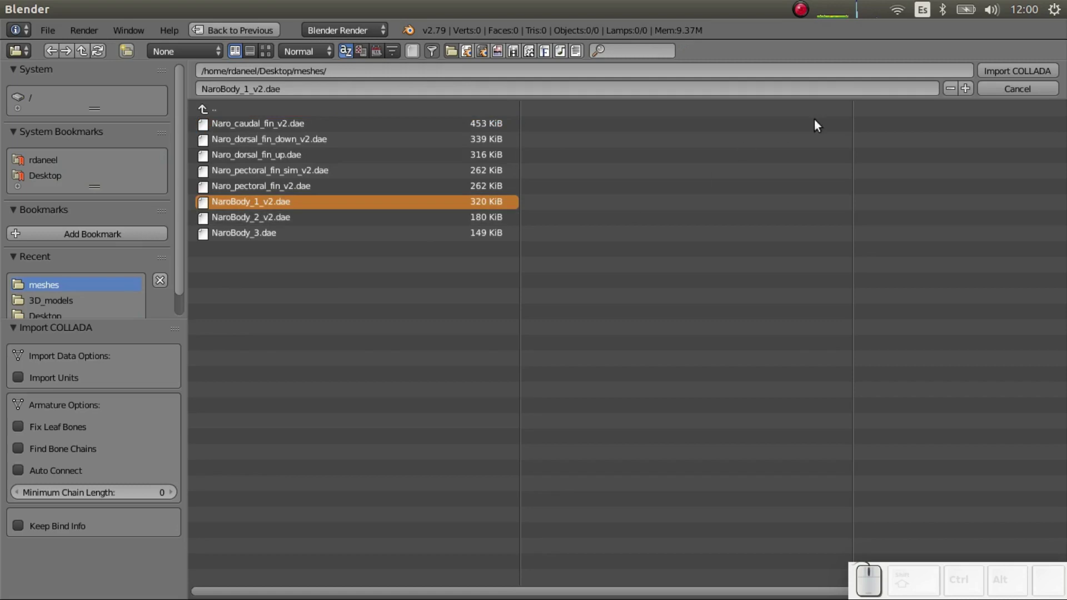
left_click(995, 70)
Step: Show the transform properties and dimensions of the imported NaroBody_1 mesh
scroll(516, 282, "up", 5)
scroll(516, 282, "up", 3)
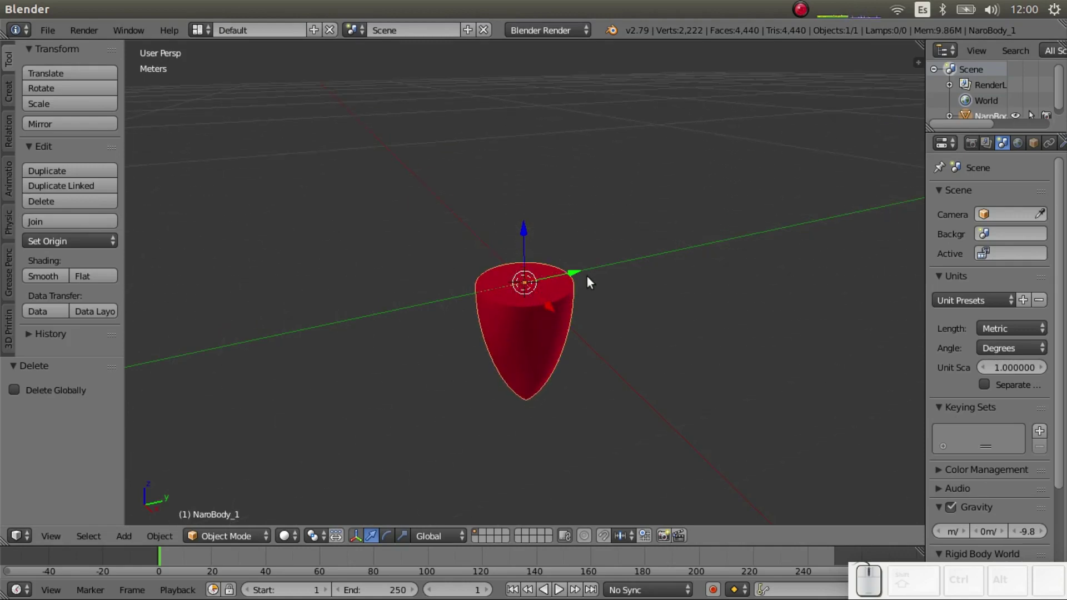
key("n")
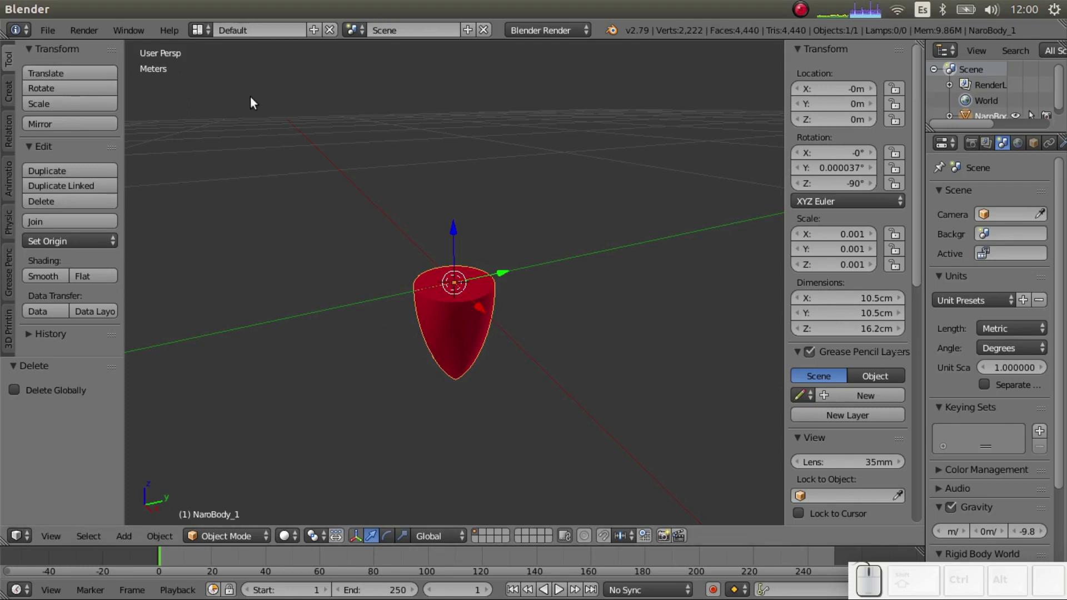
Step: Open the user preferences and search the add-ons for "3D"
key("ctrl")
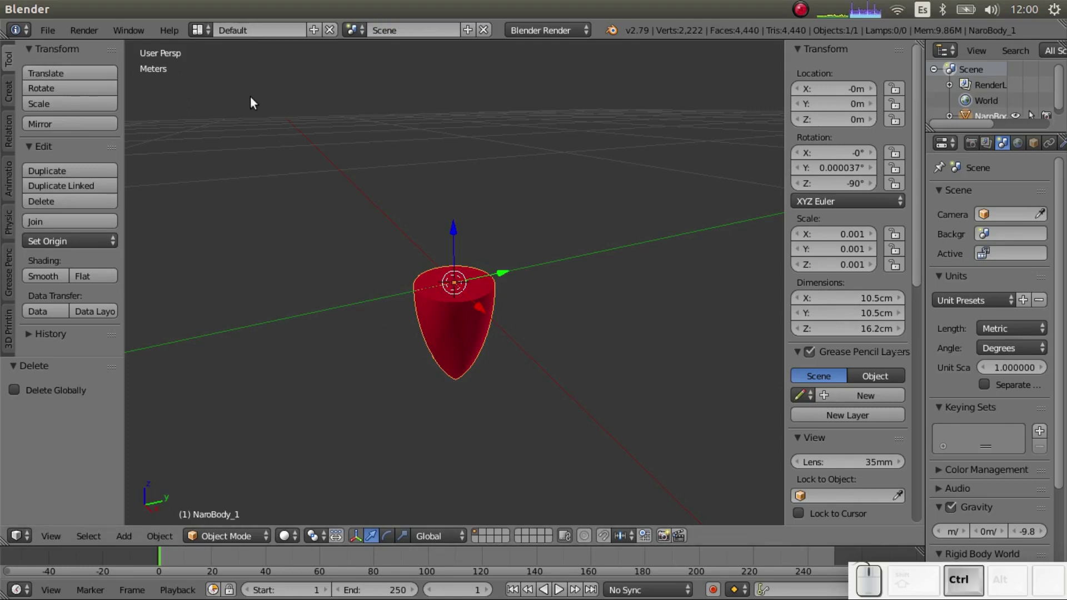
key("alt")
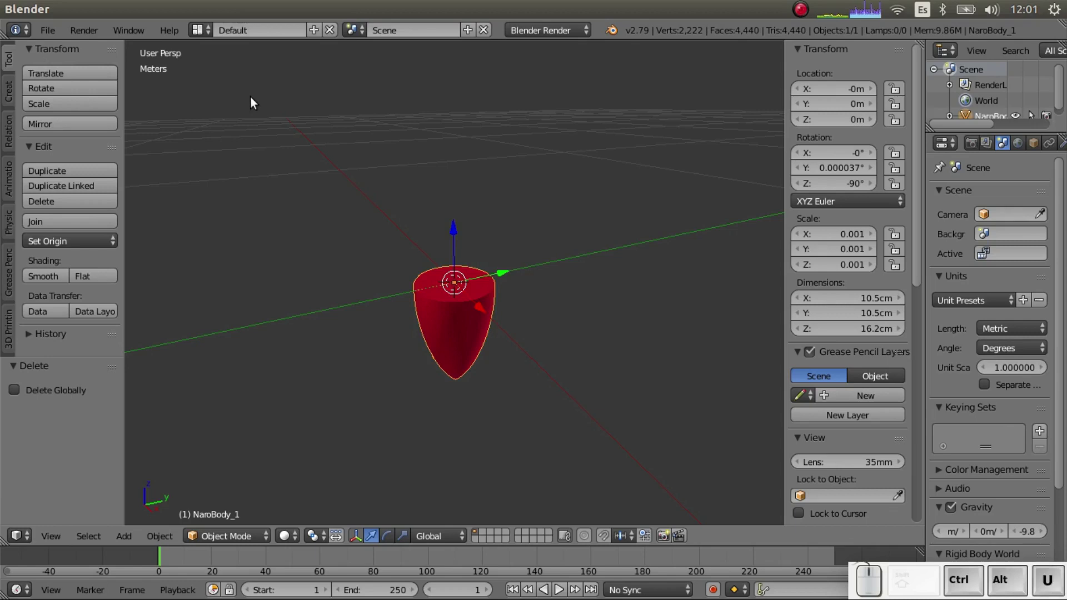
key("ctrl+alt+u")
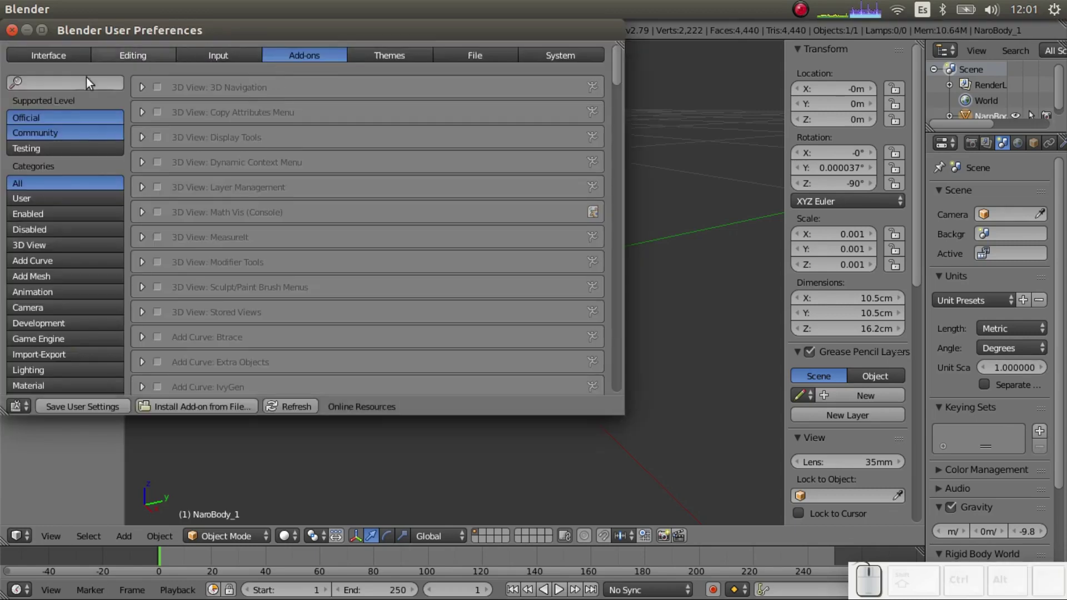
left_click_drag(152, 29, 234, 30)
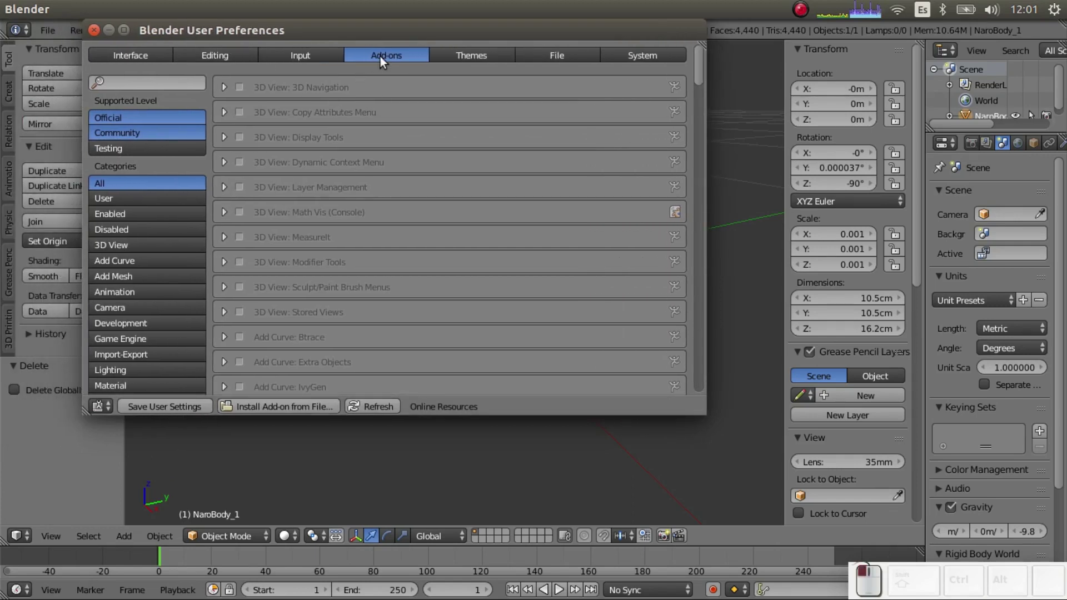
left_click(147, 84)
type("3D")
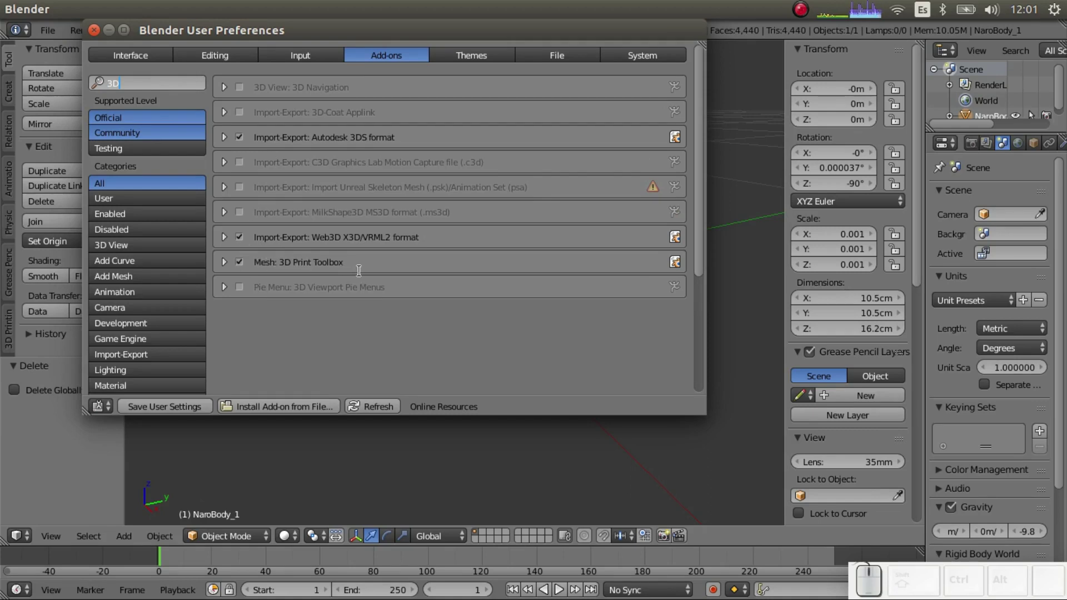
Step: Make sure the Mesh: 3D Print Toolbox add-on is enabled, and close the user preferences
left_click(239, 263)
left_click(240, 262)
left_click(240, 263)
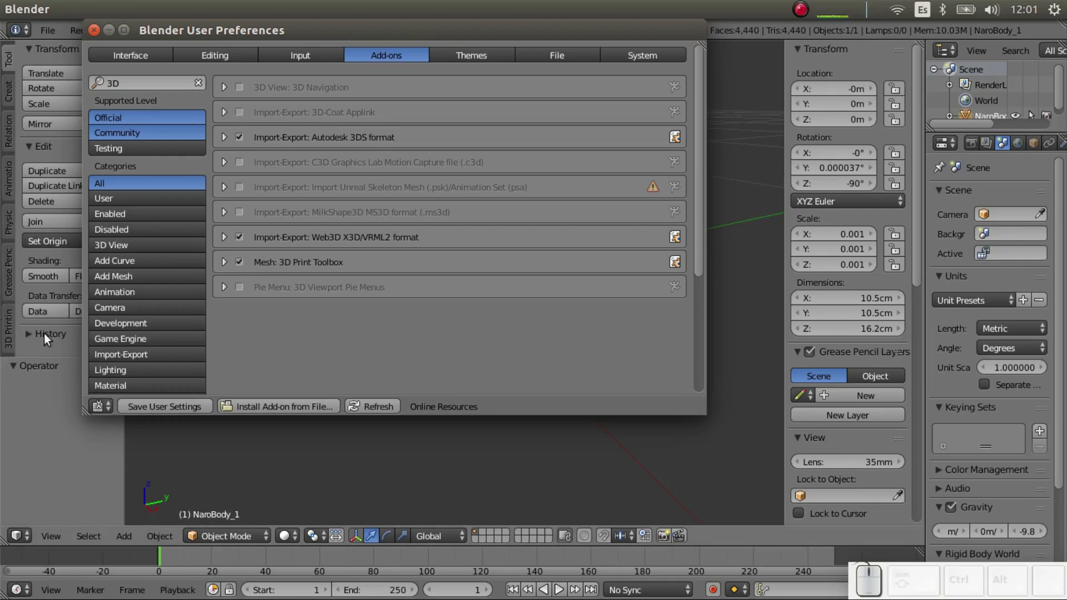
left_click(93, 30)
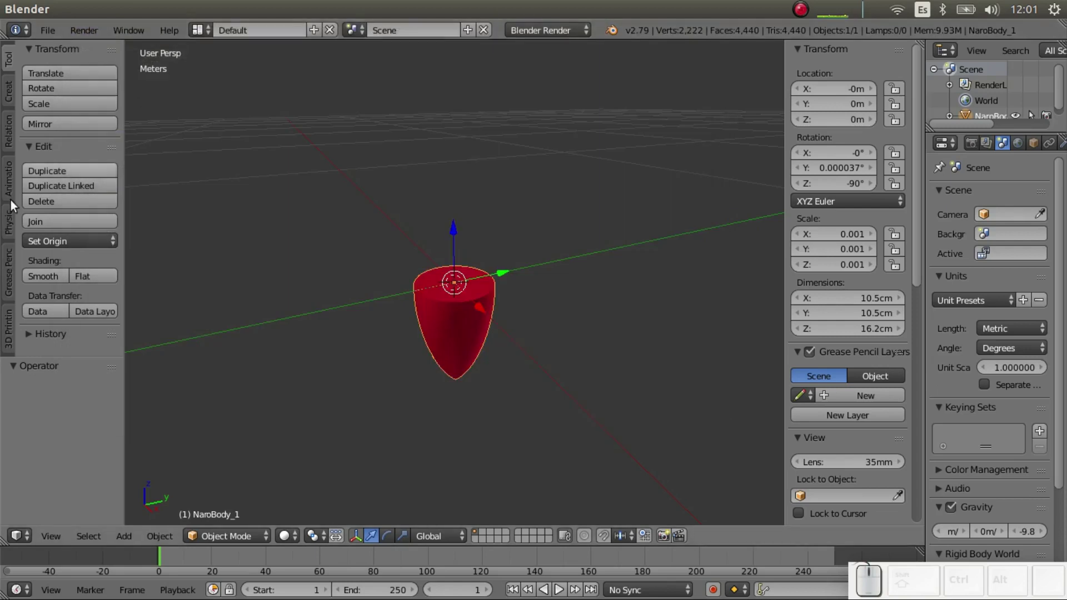
Step: Calculate the volume of the selected NaroBody_1 mesh with the 3D Print Toolbox, widening its panel to read the output
left_click(9, 333)
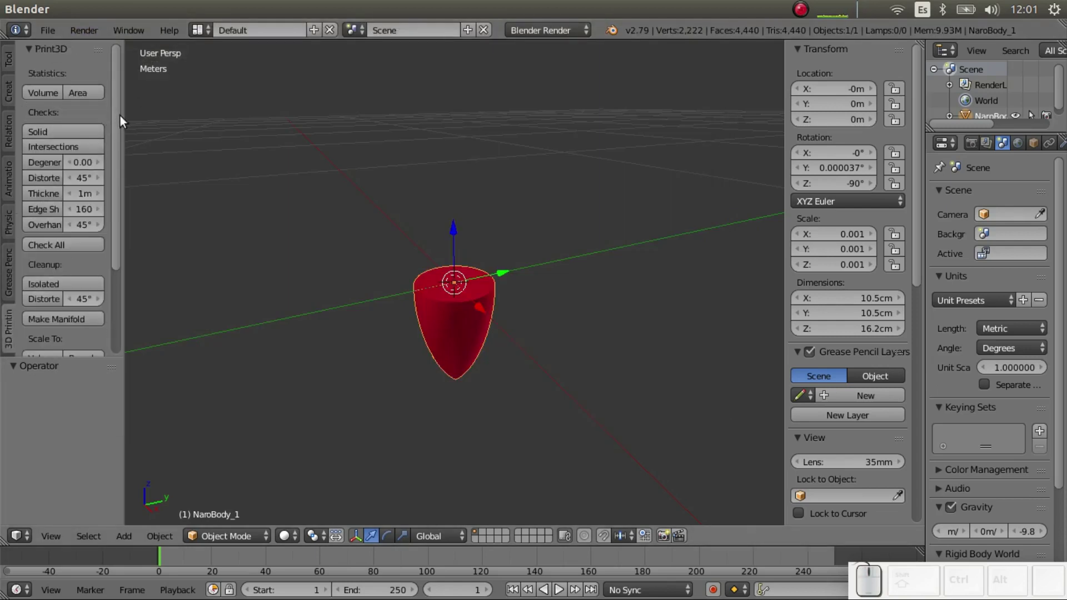
left_click_drag(120, 116, 245, 292)
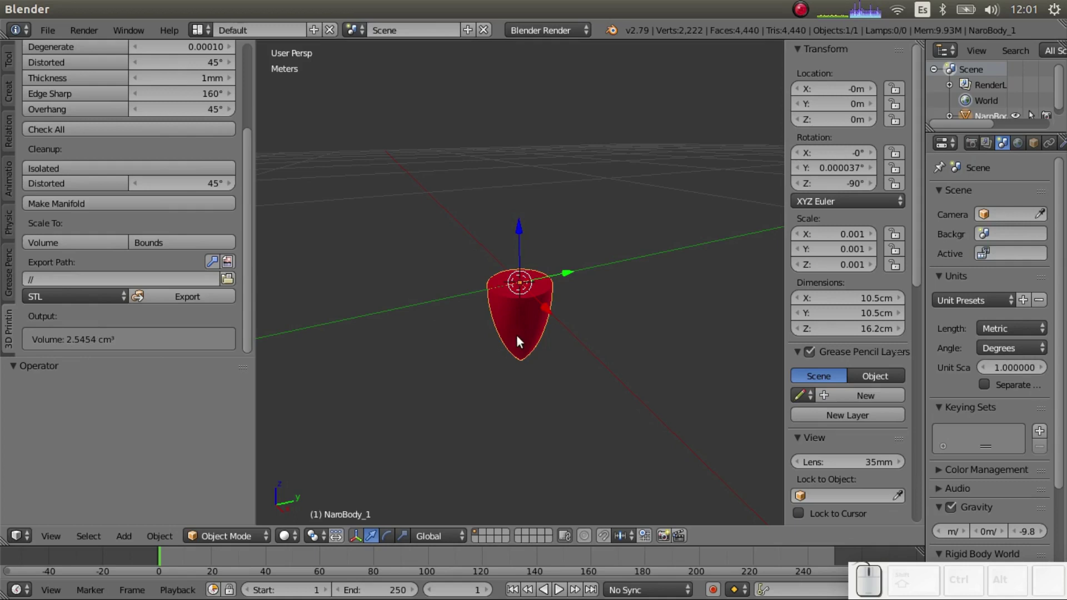
key("a")
key("a")
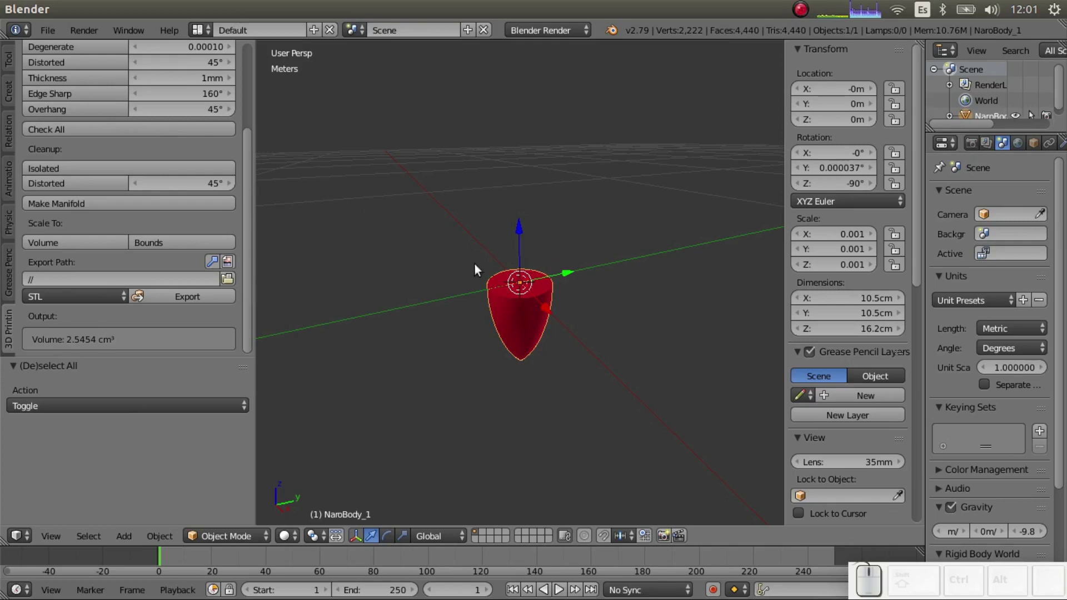
left_click_drag(248, 272, 252, 169)
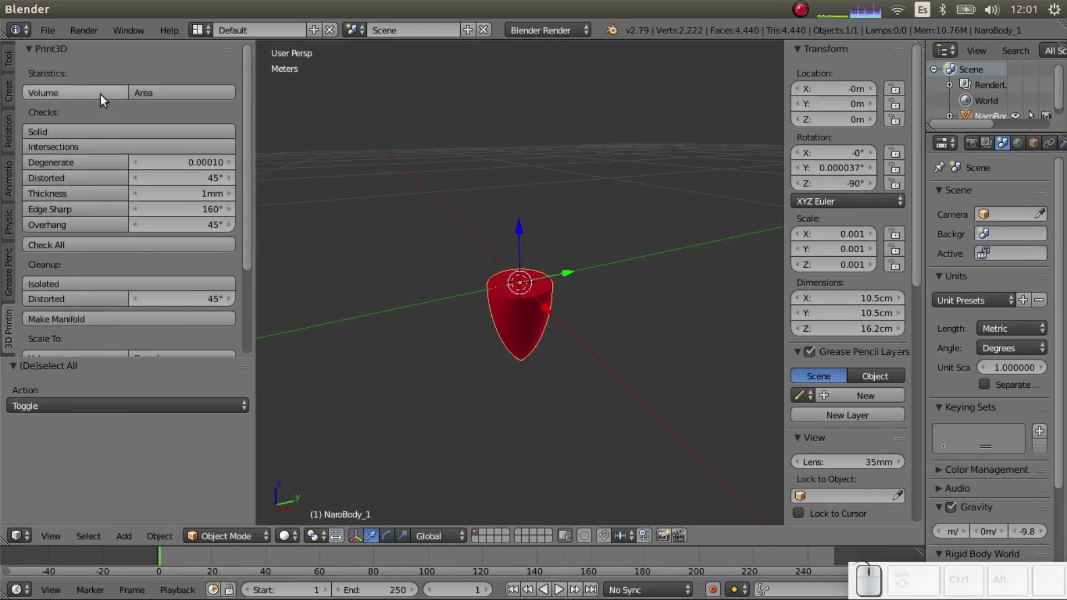
left_click_drag(250, 131, 246, 228)
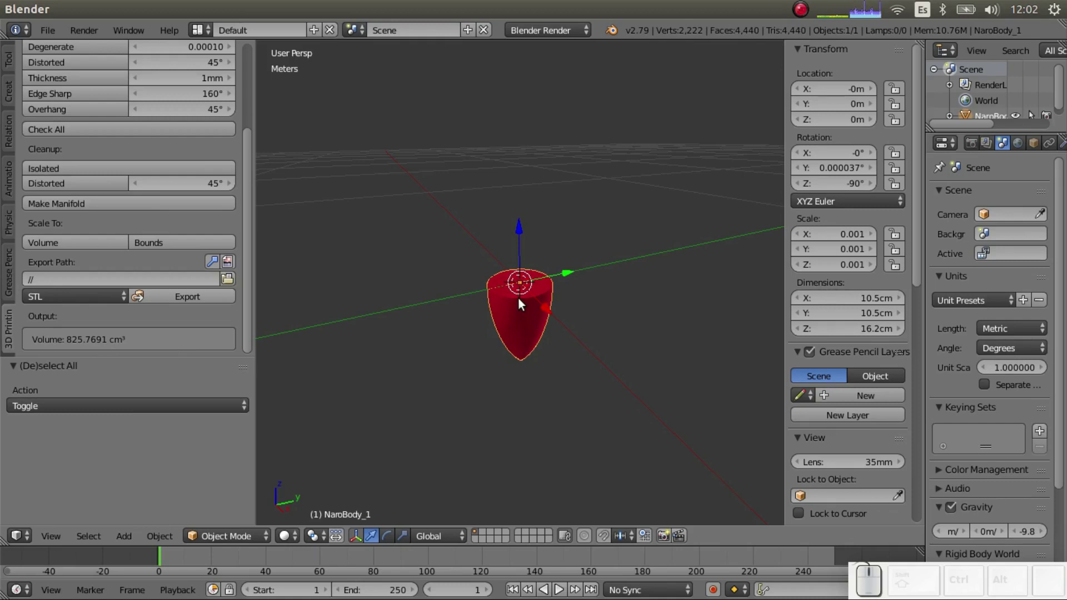
Step: Switch to the Volume_data.ods spreadsheet in LibreOffice Calc and check the cm3 volume cell for NaroBody_1_v2
key("alt+Tab")
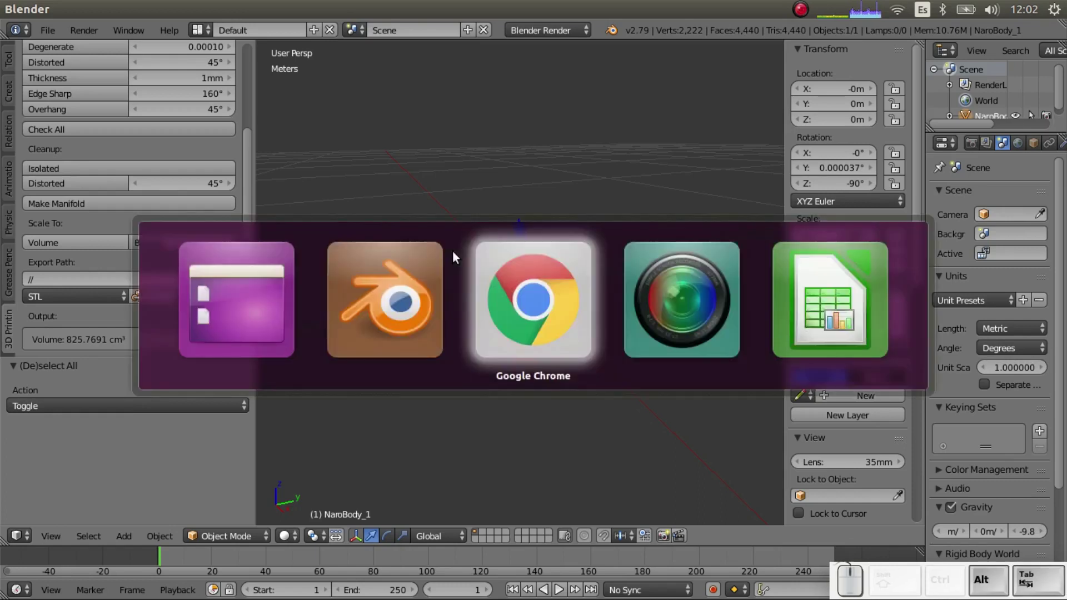
key("alt+Tab")
key("alt+Tab")
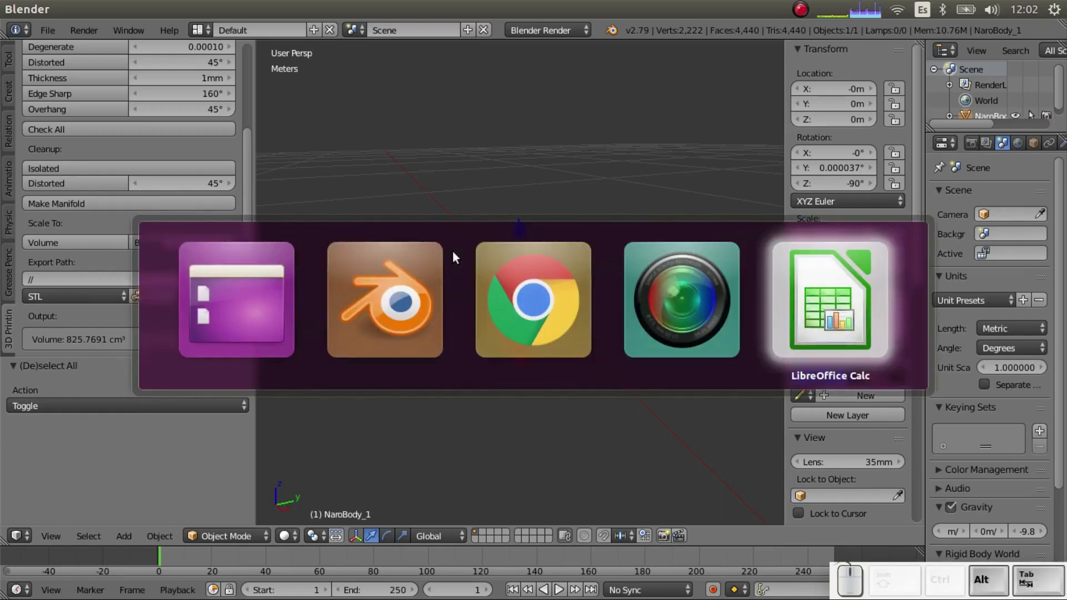
left_click(817, 287)
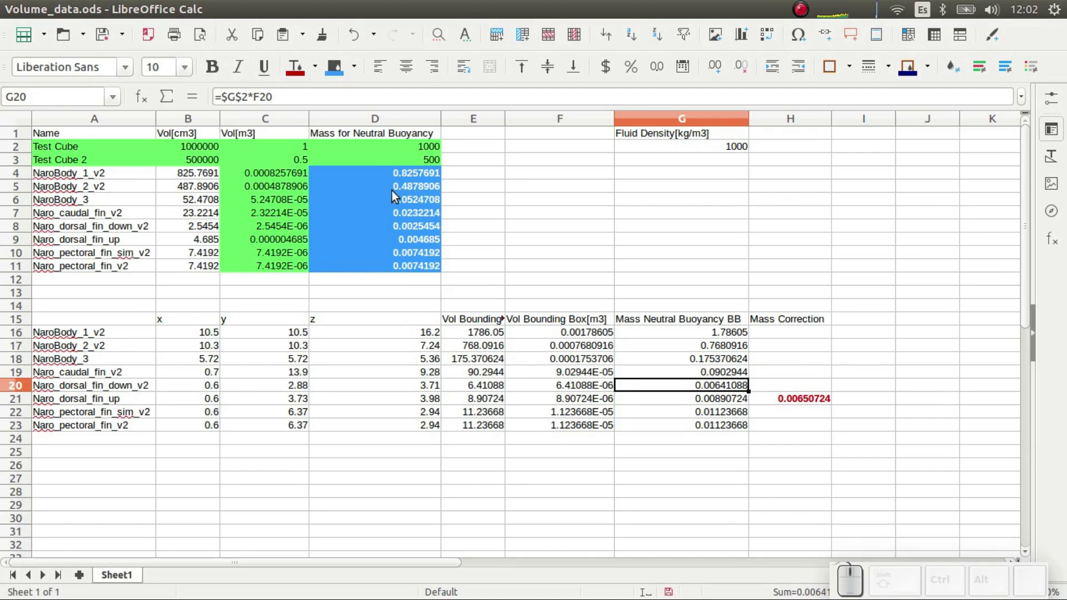
left_click(111, 177)
left_click(177, 181)
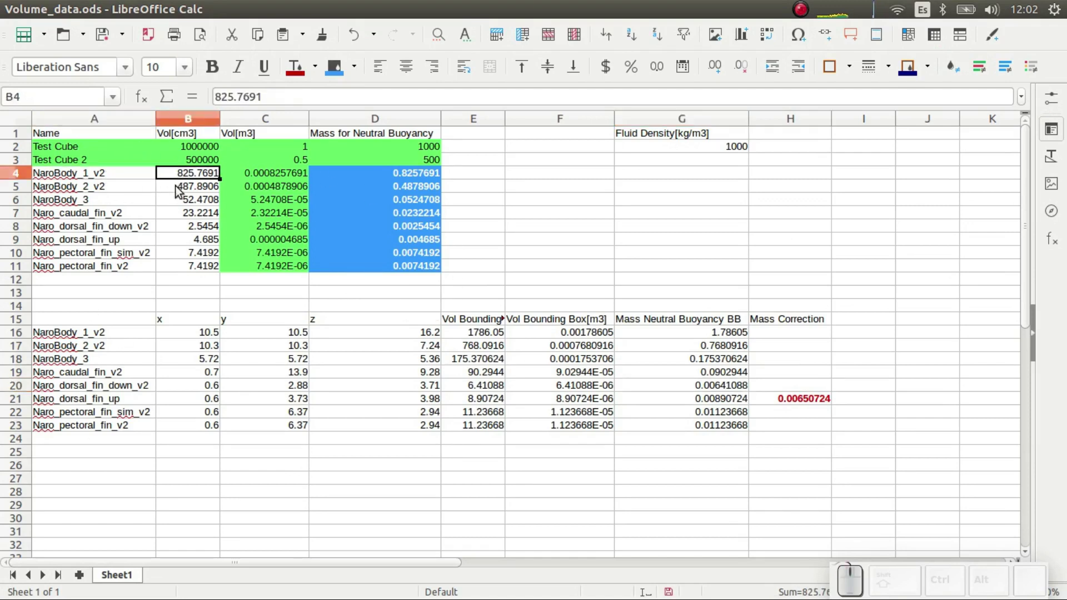
Step: Review the cm3 volume cells of the remaining Naro parts, down to Naro_pectoral_fin_v2
key("Down")
key("Down")
key("Down")
left_click(172, 225)
left_click(174, 239)
left_click(174, 252)
left_click(172, 265)
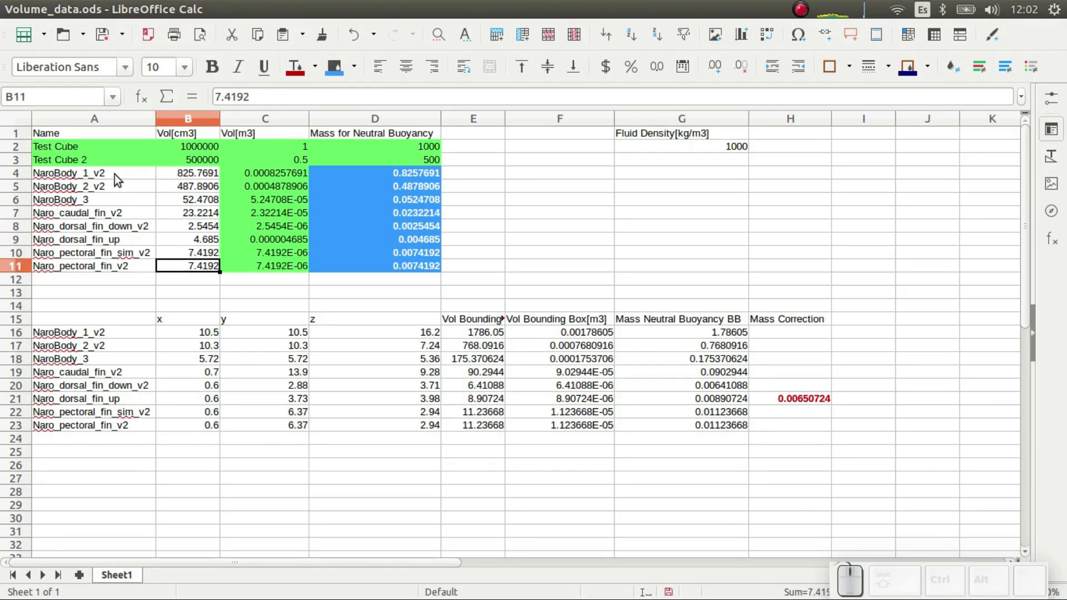
Step: Switch to ROS Development Studio in Chrome and restore the enlarged code editor to bring the Naro robot simulation into view
key("alt+Tab")
key("Tab")
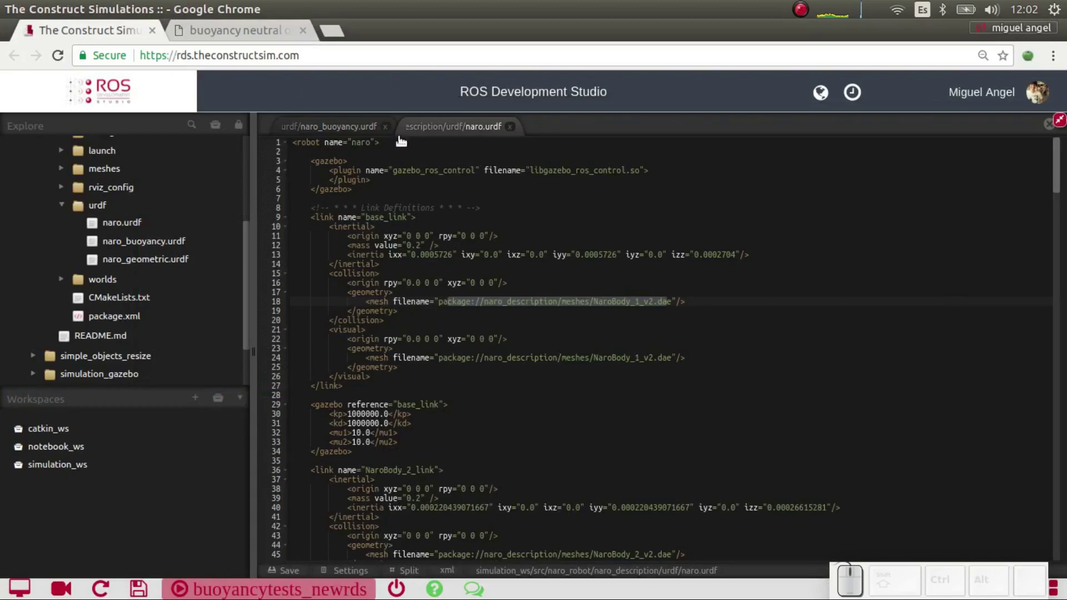
left_click(1048, 137)
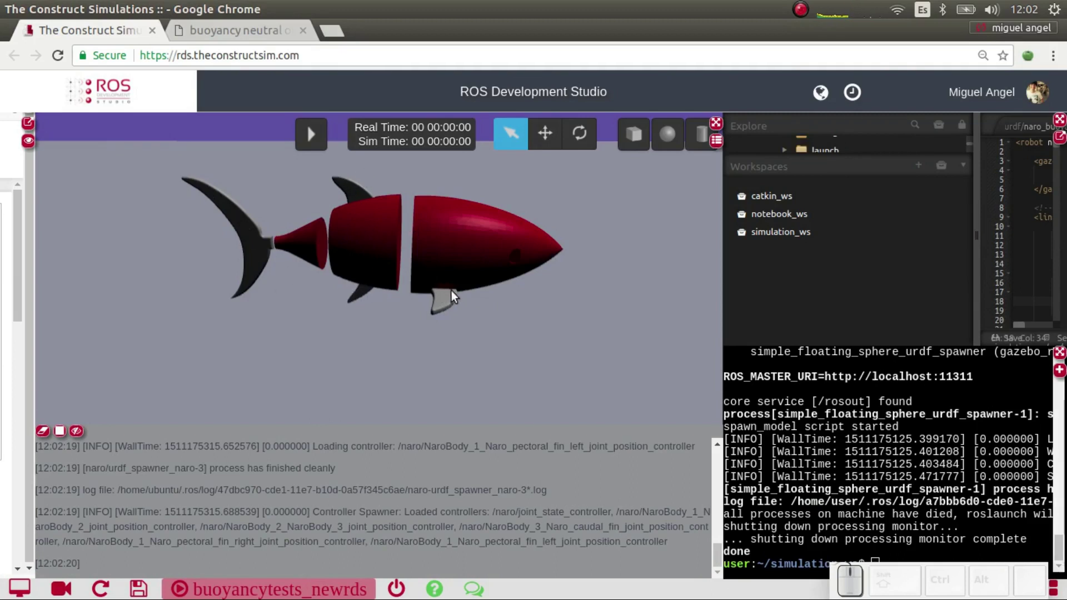
Step: Switch to the Volume_data.ods spreadsheet and check the cm3 volume and the m3 conversion formula for NaroBody_1_v2
key("alt+Tab")
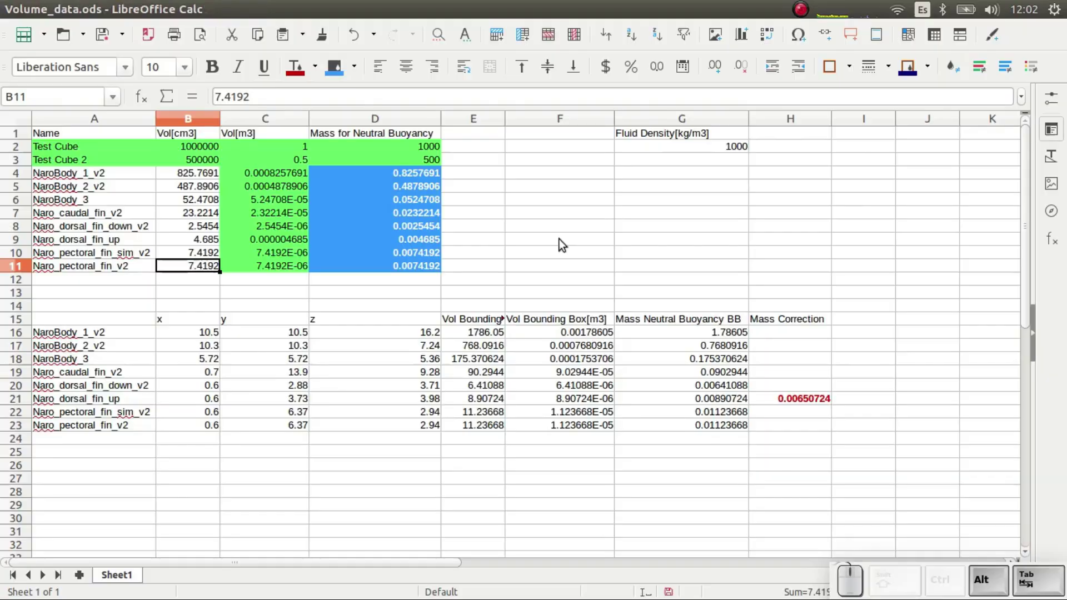
left_click(179, 177)
left_click(179, 181)
left_click(179, 178)
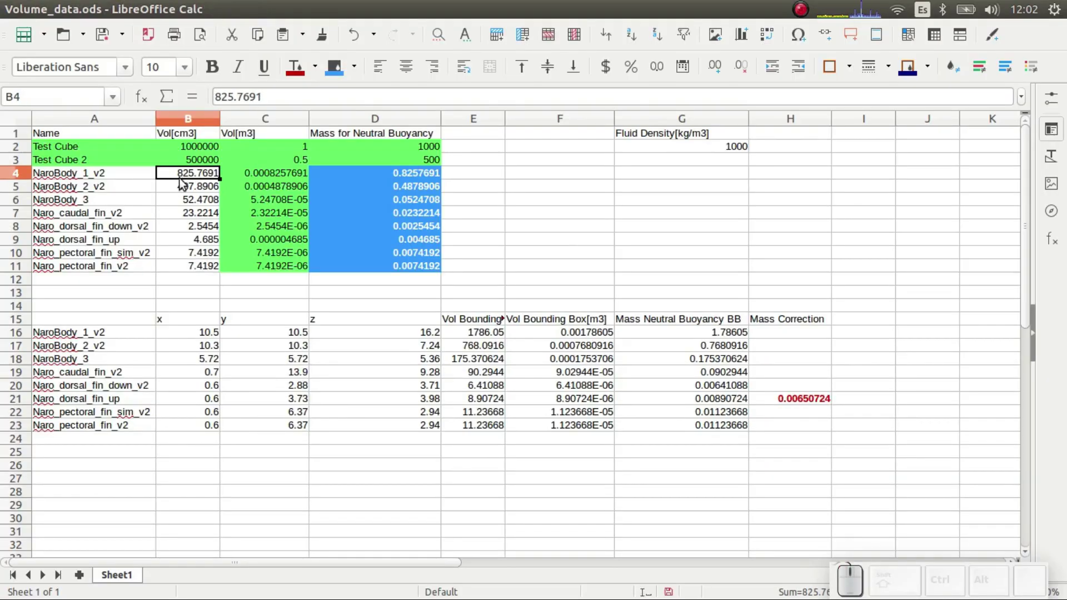
left_click(246, 173)
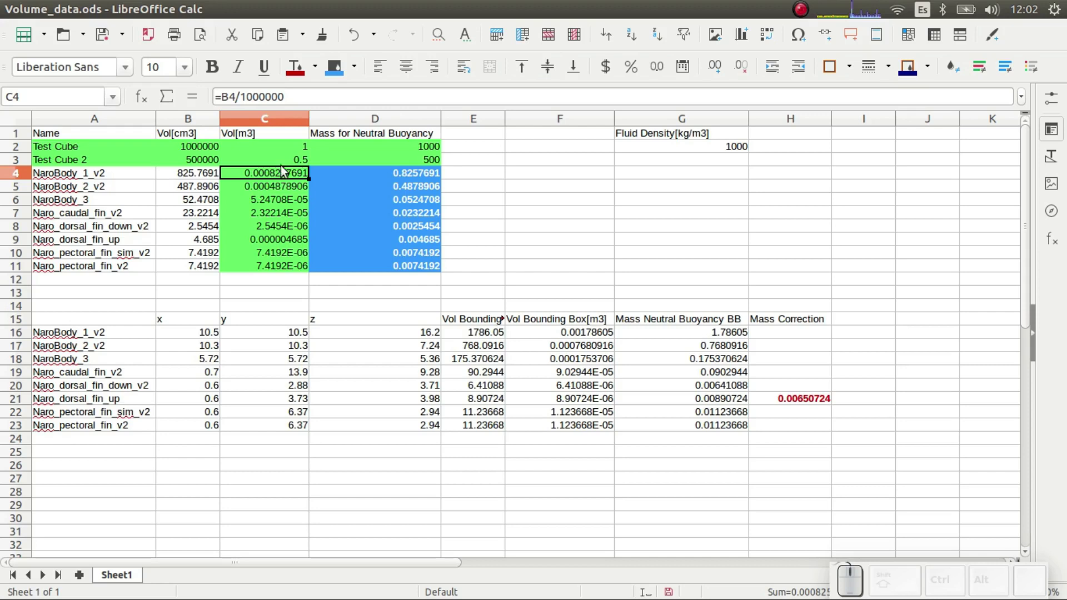
Step: Inspect the neutral buoyancy mass formula for NaroBody_1_v2 and the fluid density cell it references
left_click(354, 175)
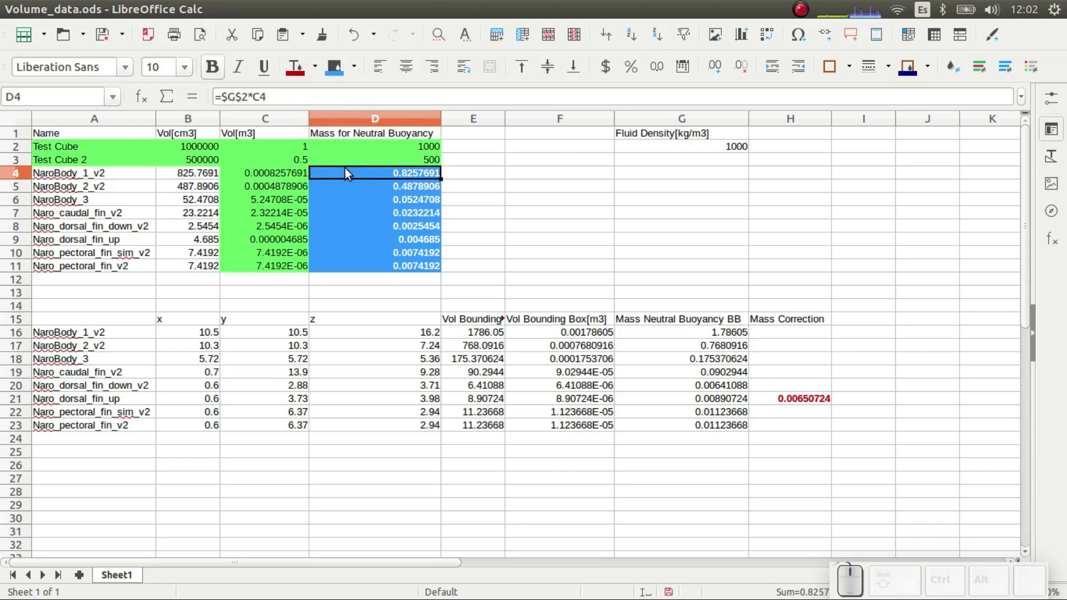
key("F2")
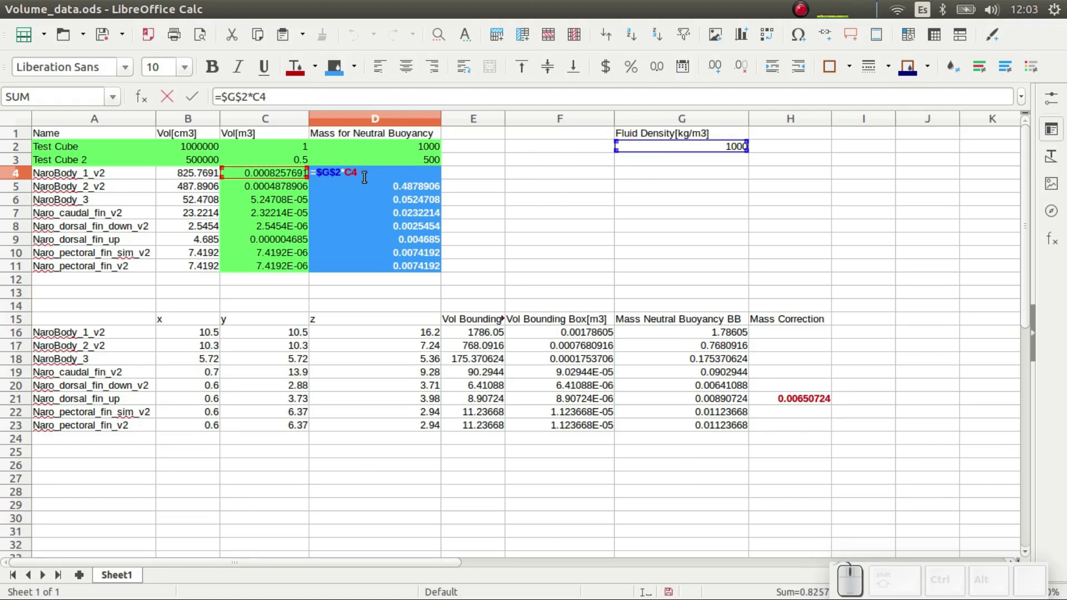
key("Return")
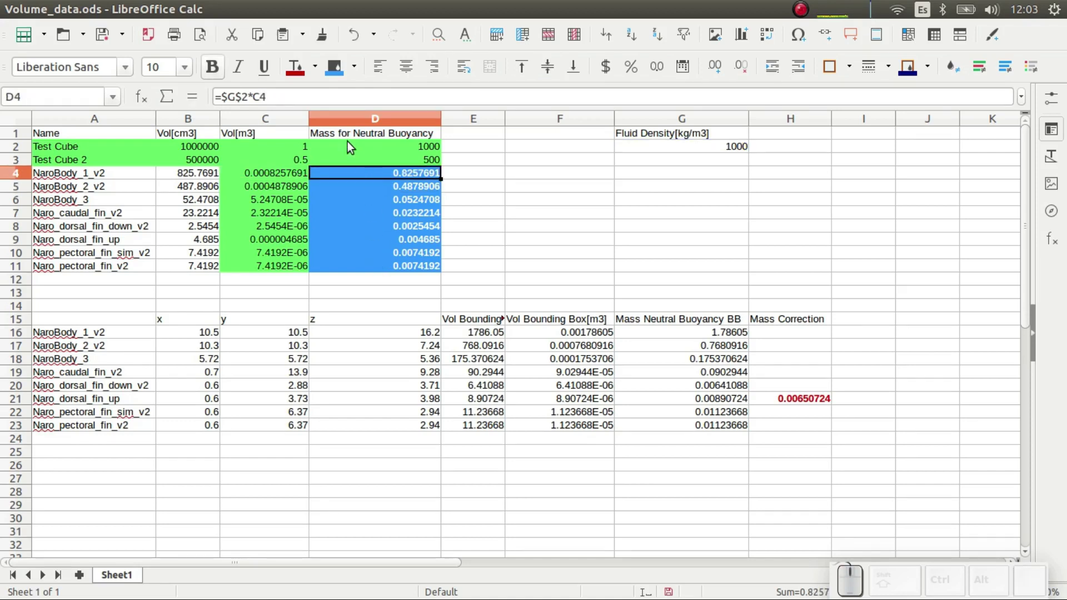
left_click(114, 175)
left_click(382, 178)
left_click(653, 143)
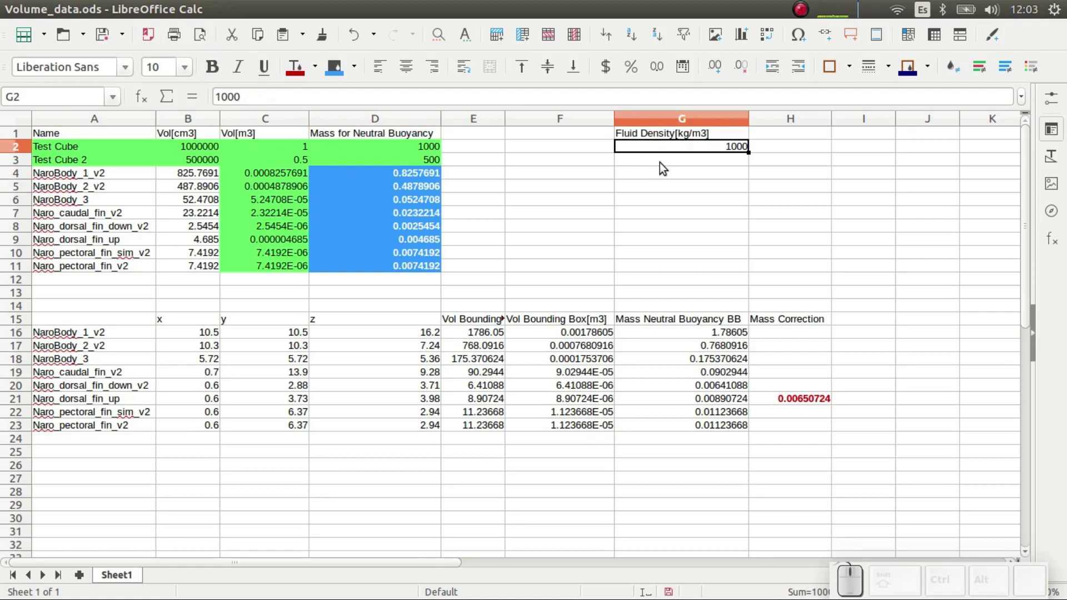
left_click(377, 173)
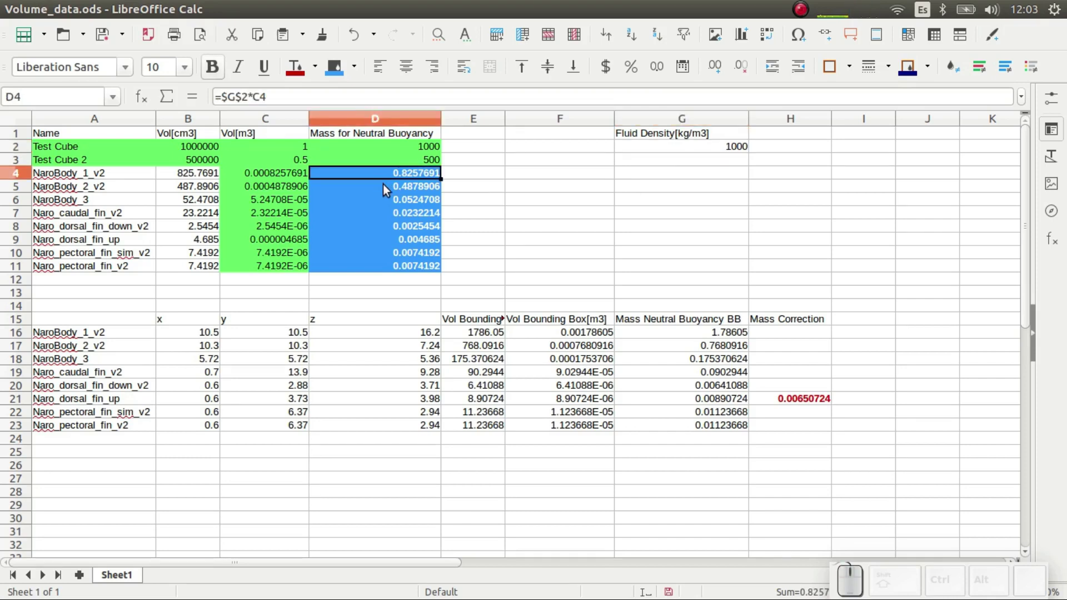
Step: Switch to ROS Development Studio and examine the ComputeVolume warnings in the simulation log, highlighting one message
key("alt+Tab")
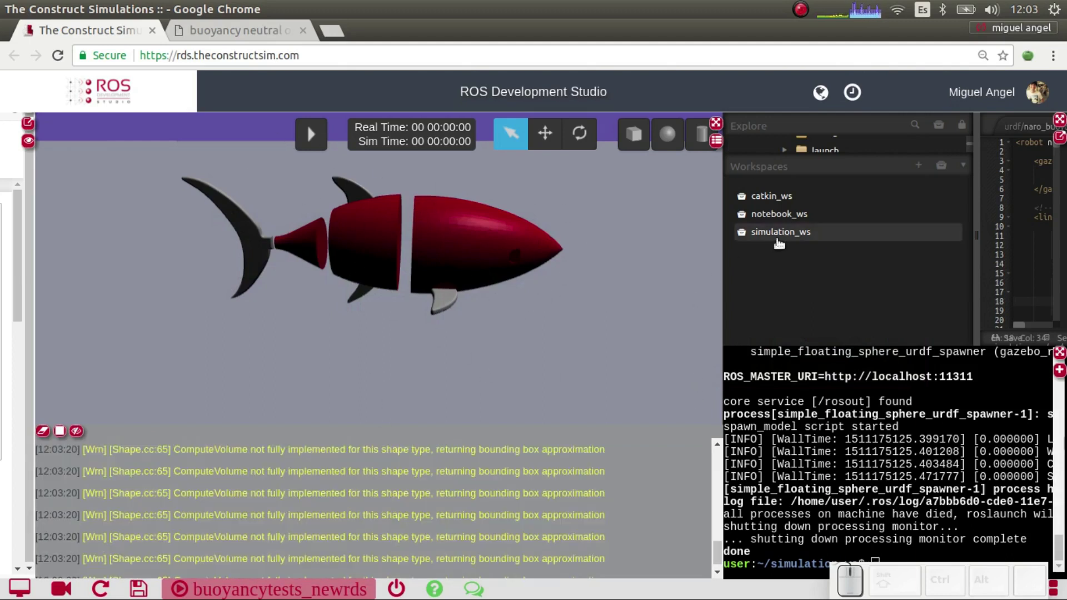
scroll(216, 531, "up", 1)
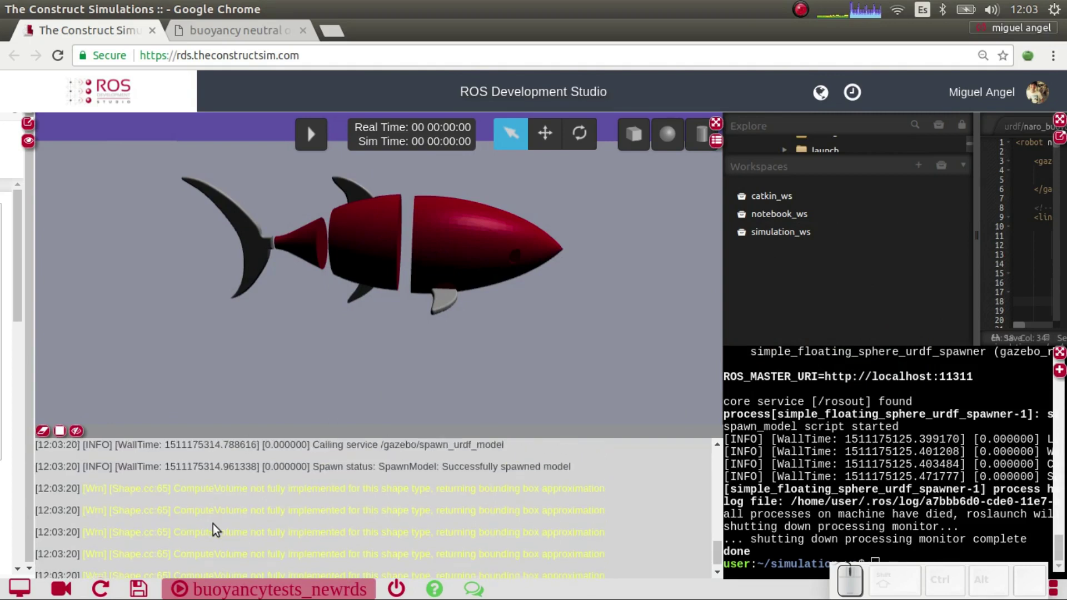
scroll(226, 520, "down", 1)
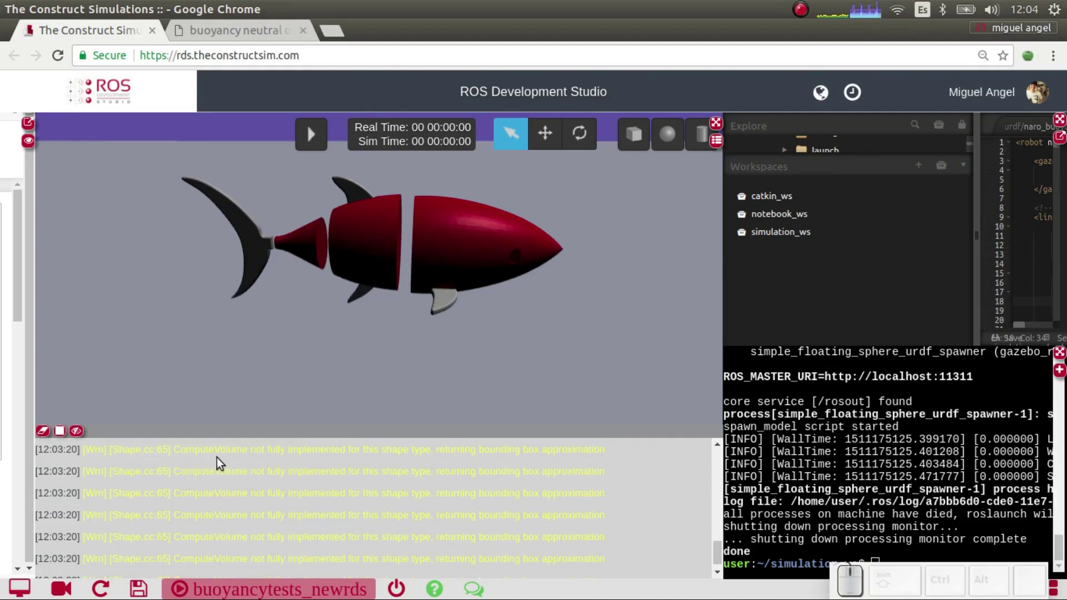
scroll(255, 458, "up", 3)
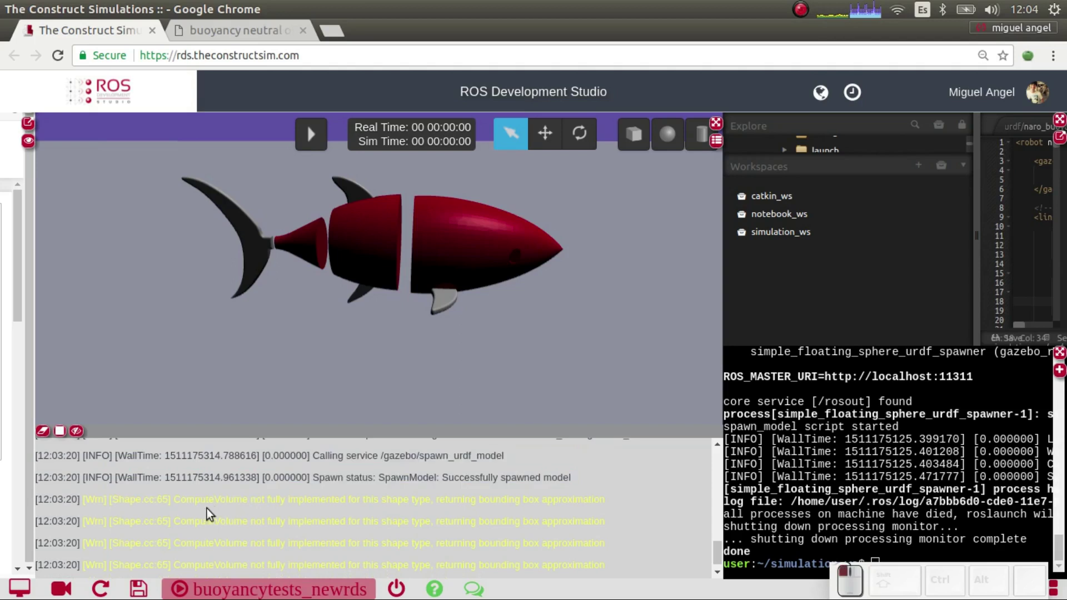
left_click_drag(176, 499, 609, 499)
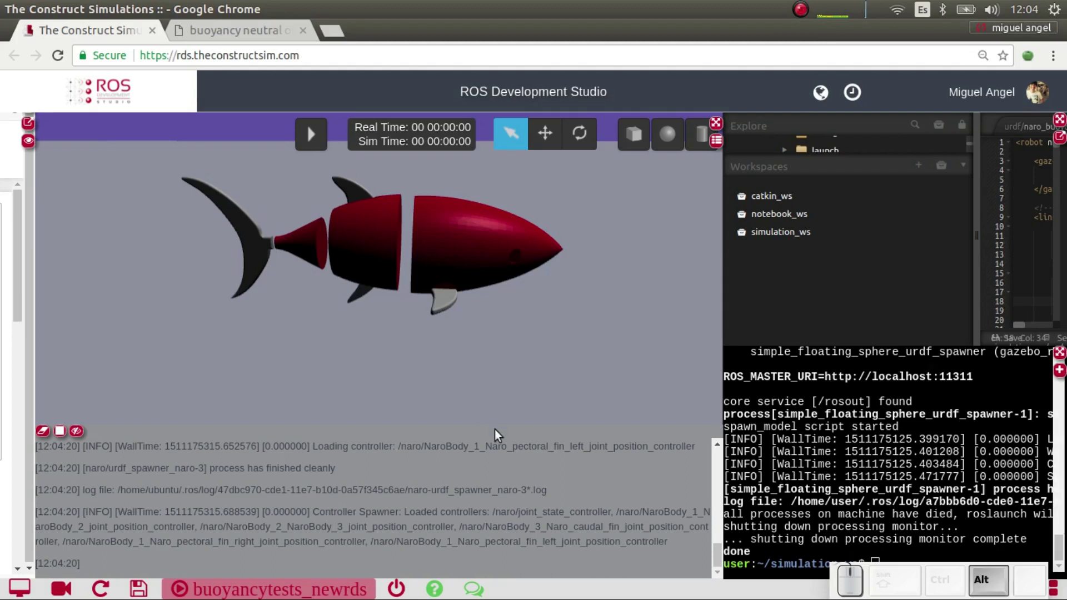
Step: Return to the Volume_data.ods spreadsheet and recheck the m3 and cm3 volume cells for NaroBody_1_v2
key("alt+Tab")
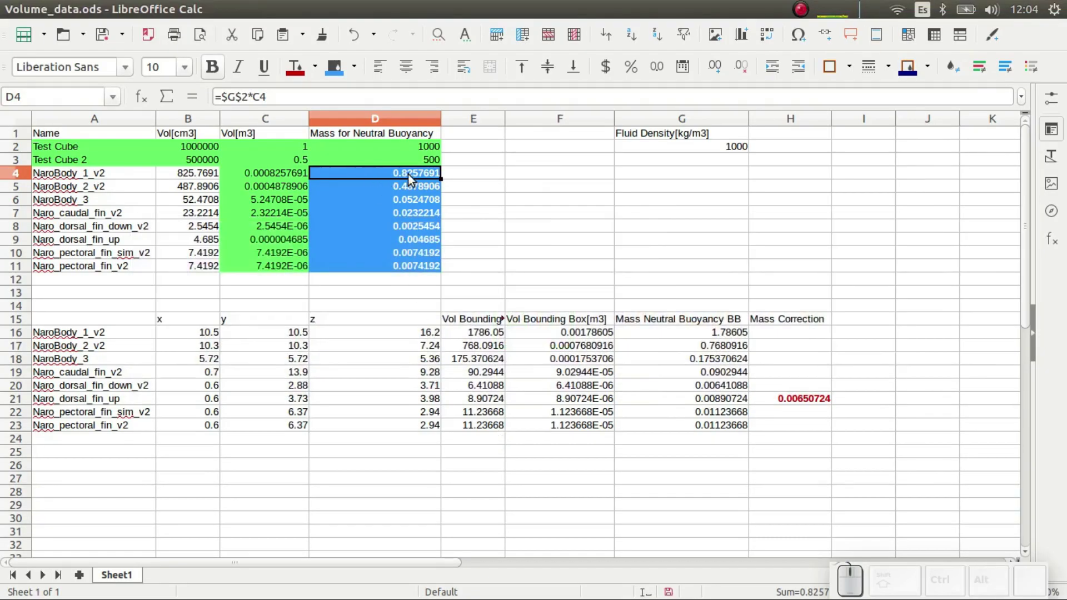
left_click(229, 175)
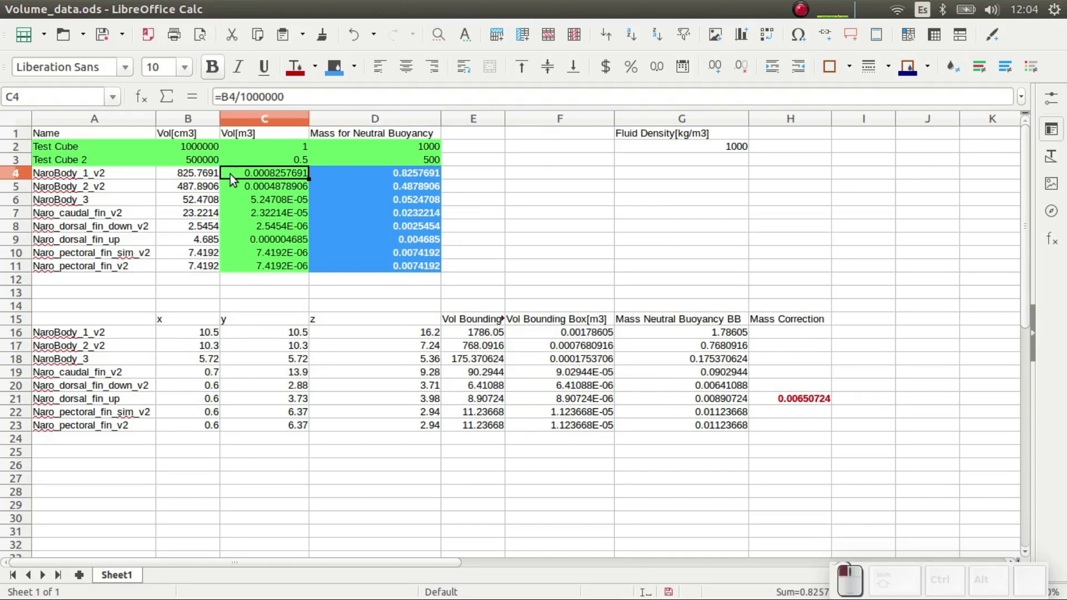
left_click(196, 175)
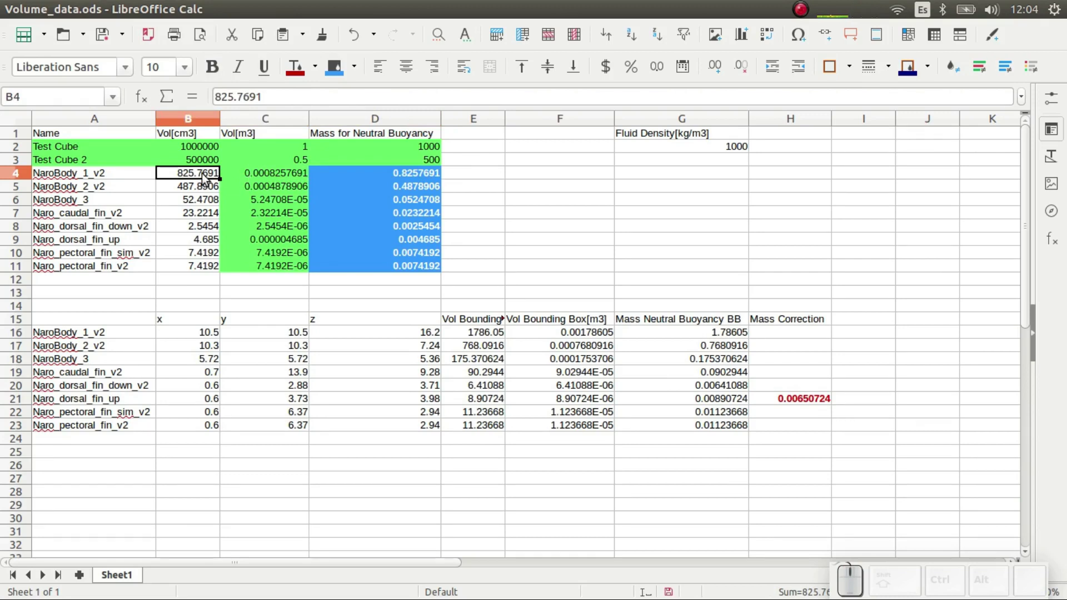
Step: Switch to Blender and view NaroBody_1 with Bounding Box viewport shading, then restore Solid shading
key("alt+Tab")
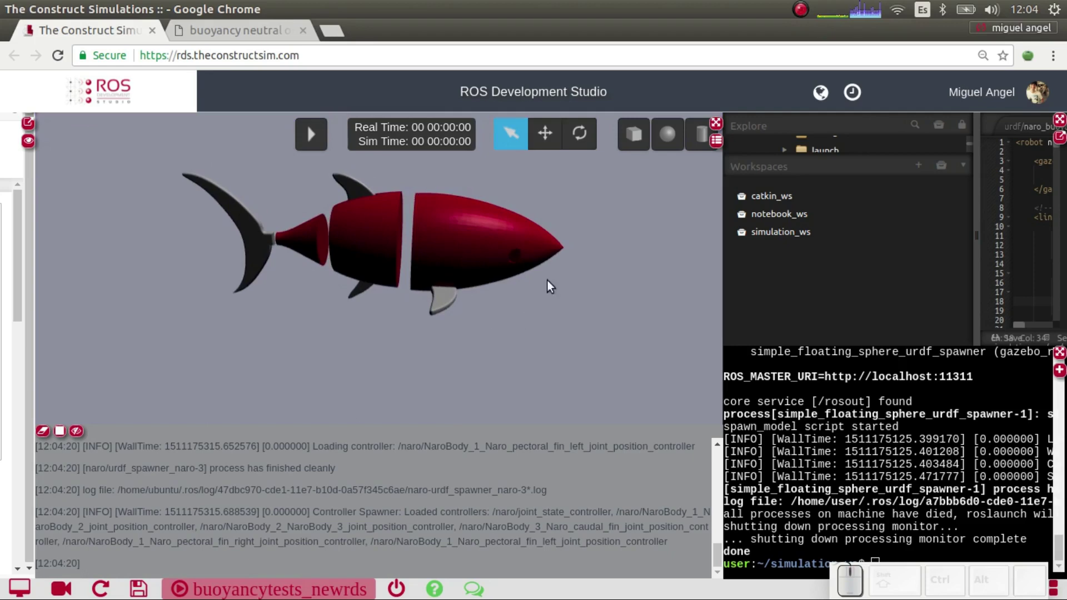
key("alt+Tab")
key("Tab")
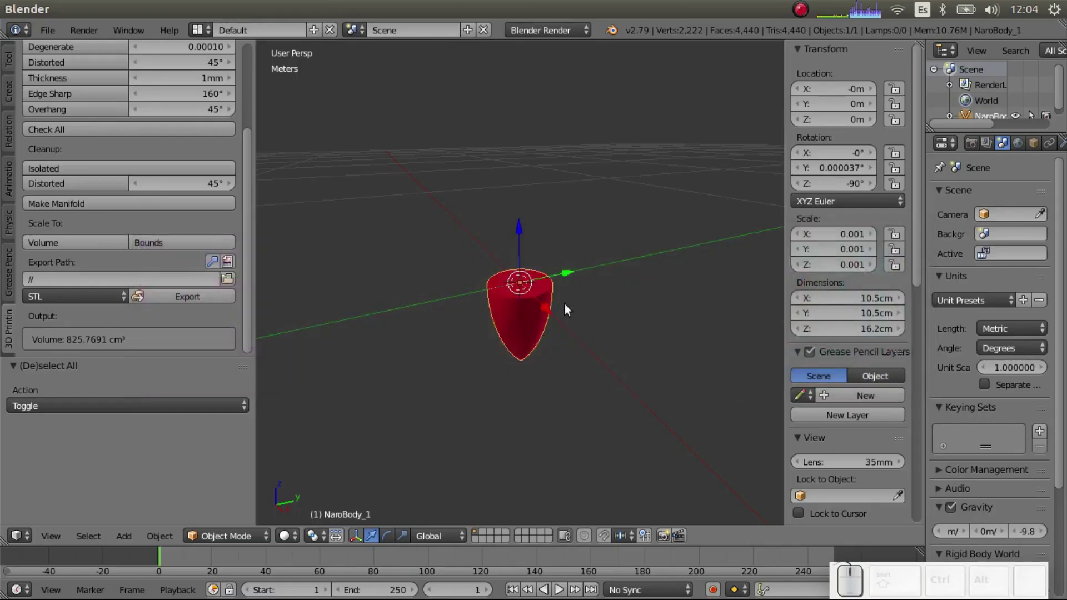
left_click(287, 536)
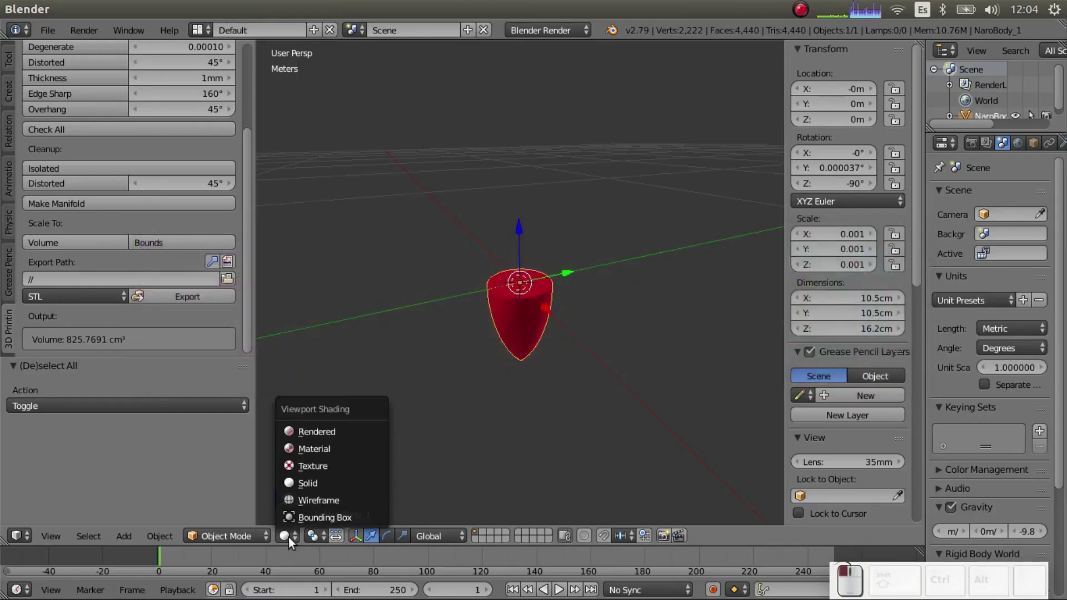
left_click(293, 518)
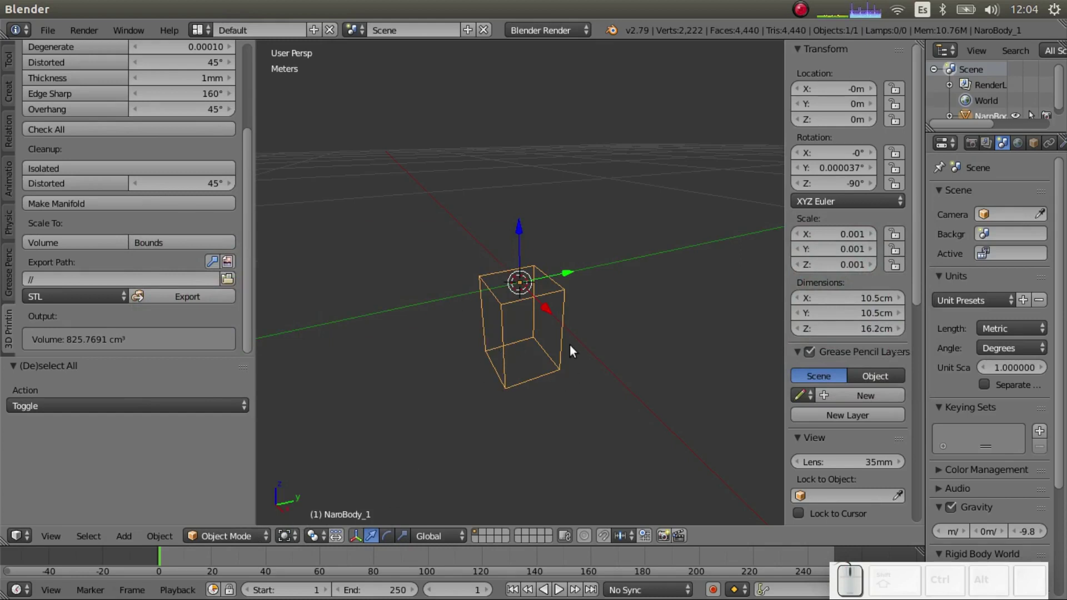
left_click(285, 538)
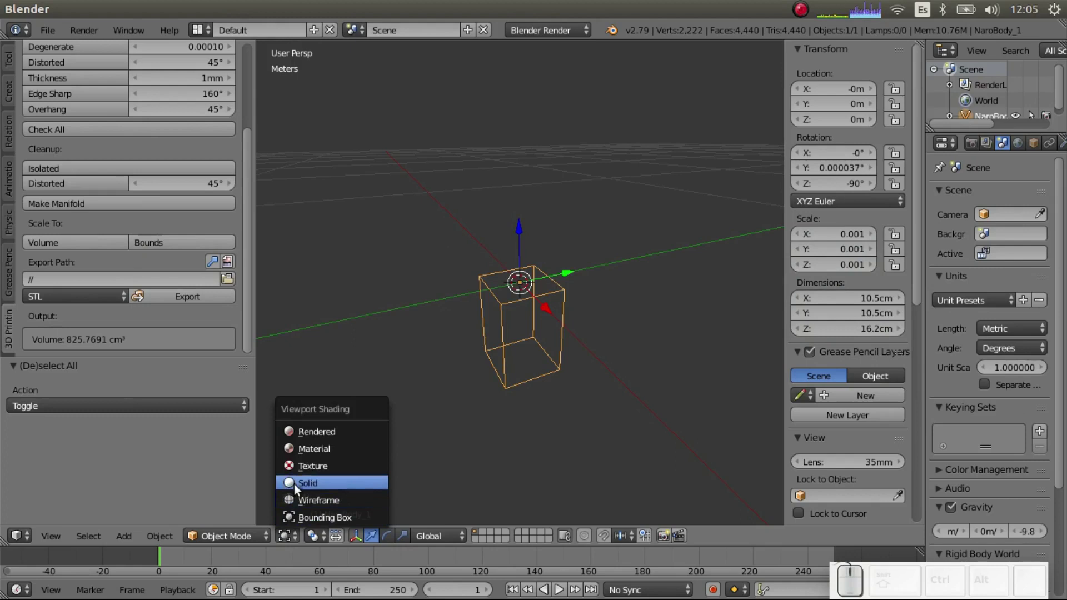
left_click(294, 485)
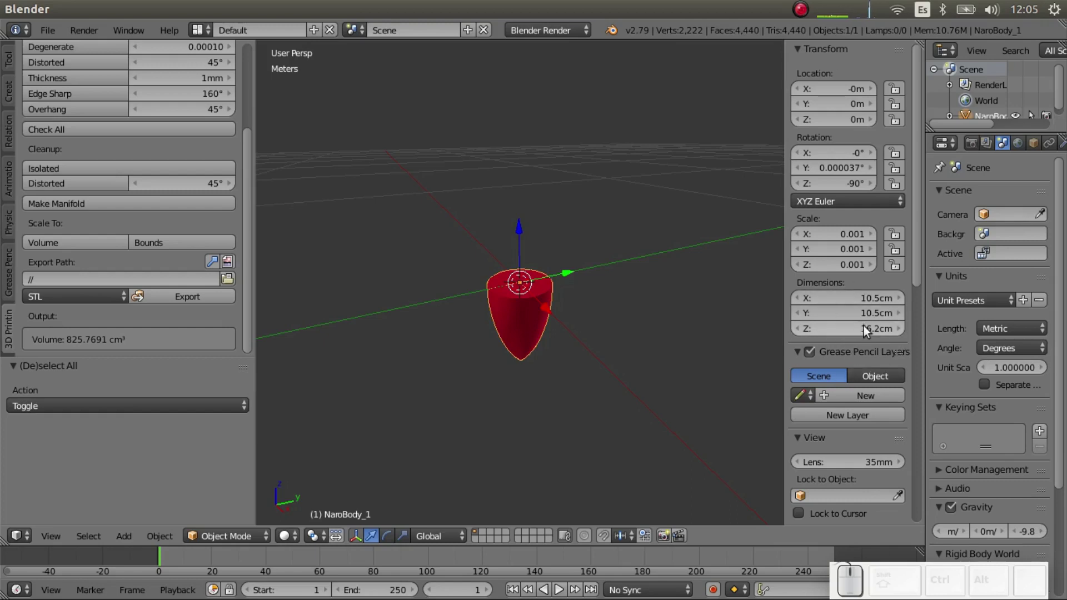
Step: Show the object's dimensions in the properties region and compare NaroBody_1 again in Bounding Box and Solid shading
key("n")
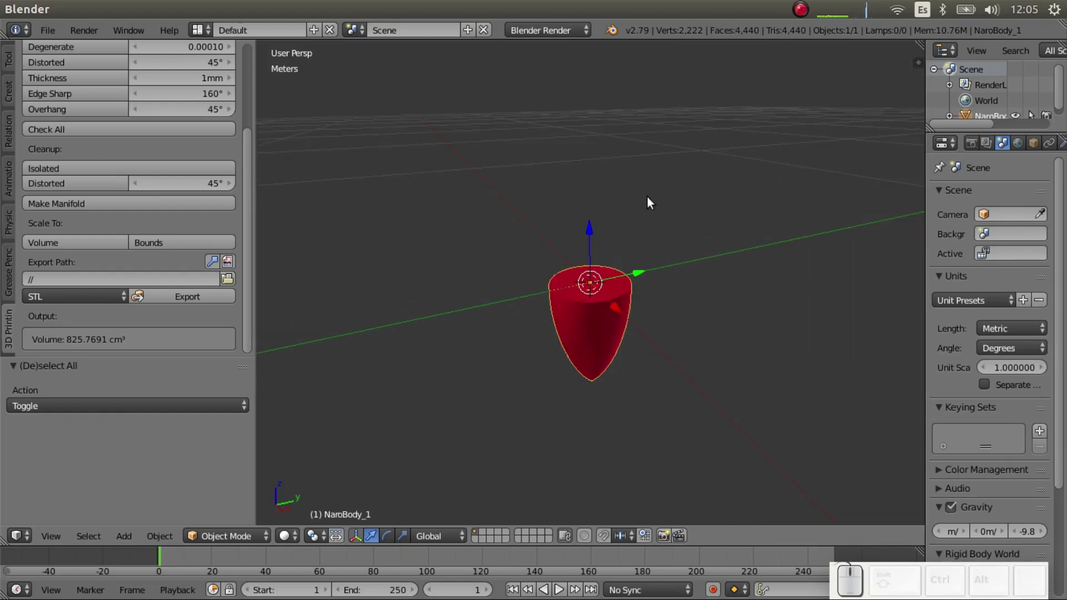
key("n")
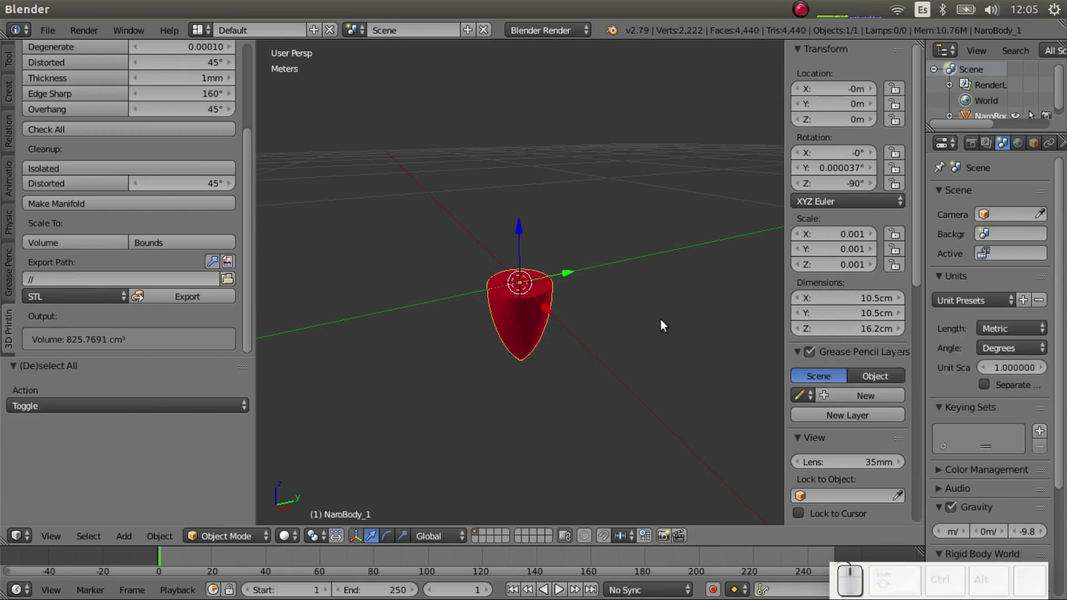
left_click(286, 535)
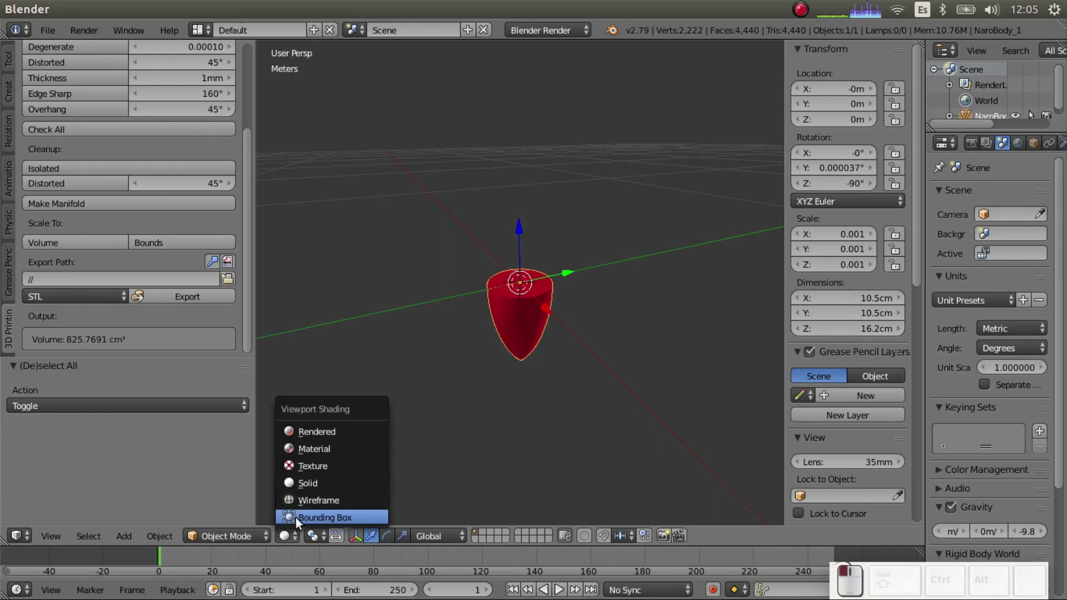
left_click(296, 518)
left_click(286, 533)
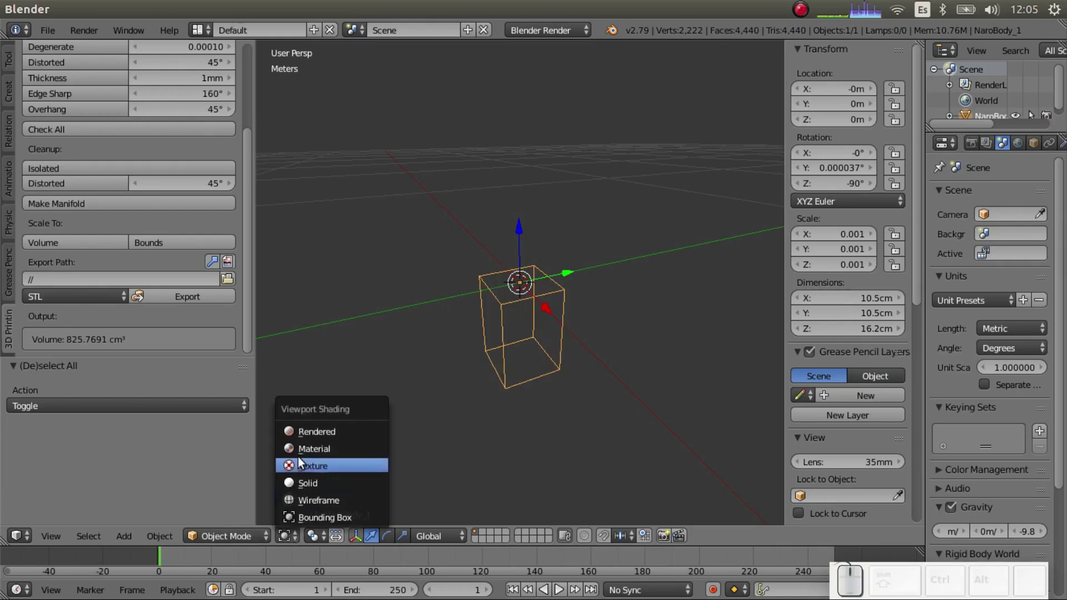
left_click(300, 483)
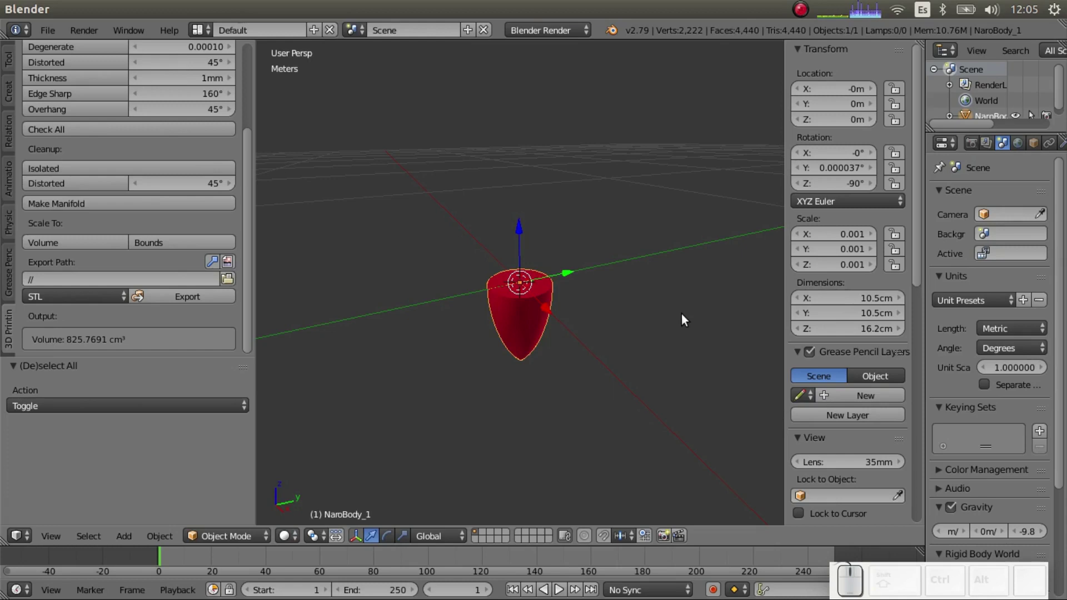
Step: Switch to the Volume_data.ods spreadsheet and check the bounding box x, y and z dimension cells for NaroBody_1_v2
key("alt+Tab")
key("alt+Tab")
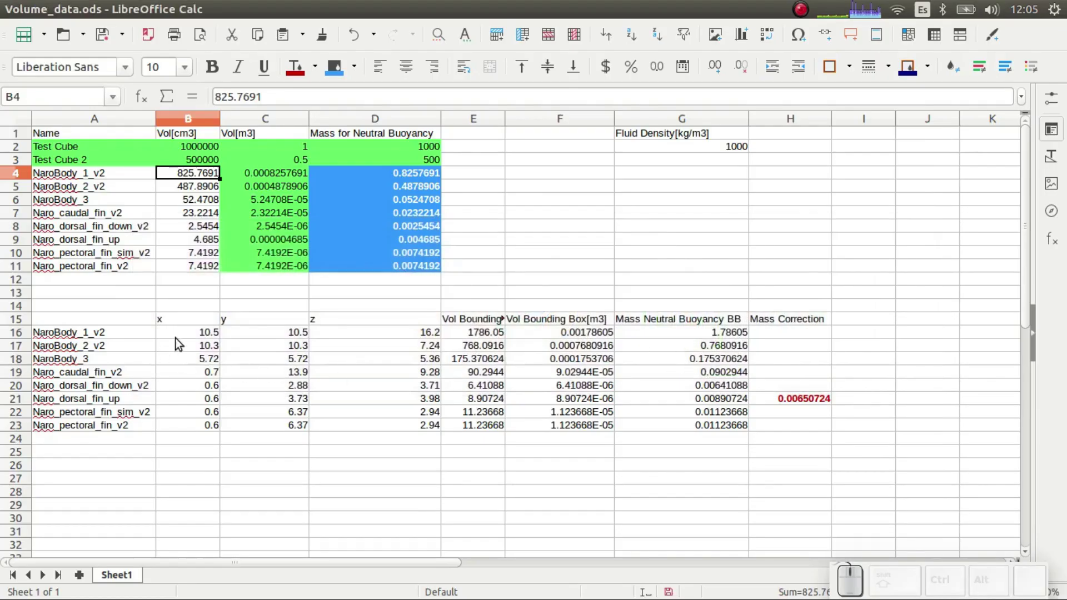
left_click(175, 337)
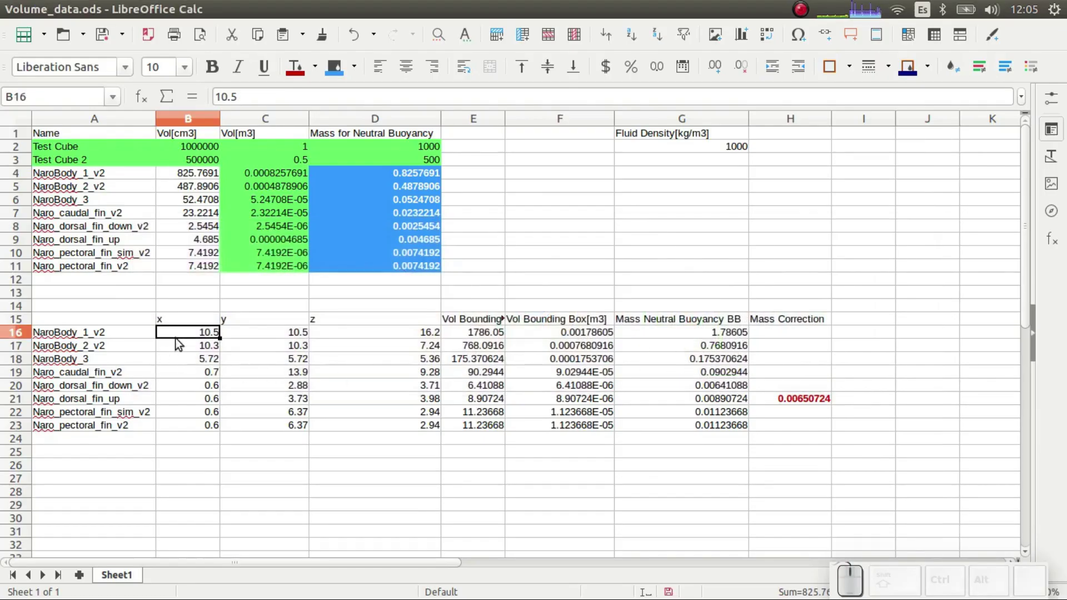
left_click(95, 334)
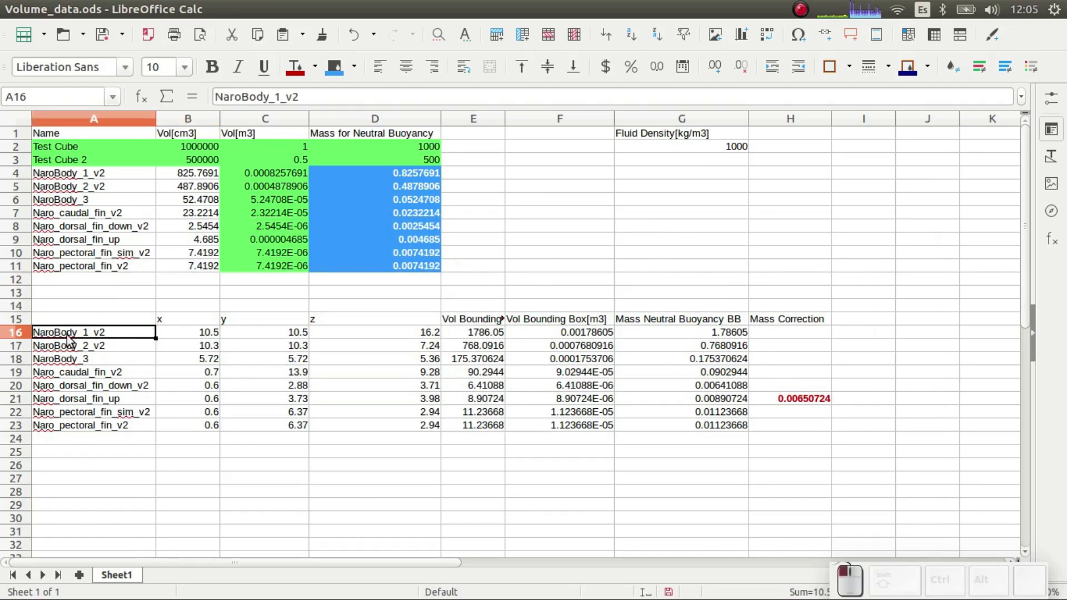
left_click(181, 340)
left_click(185, 332)
left_click(255, 336)
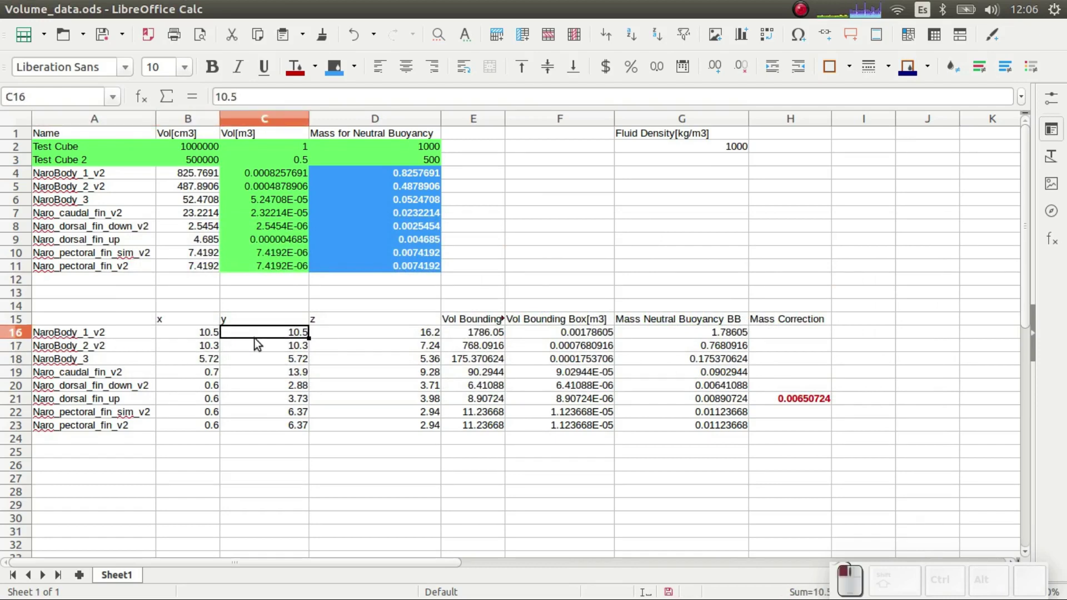
left_click(348, 335)
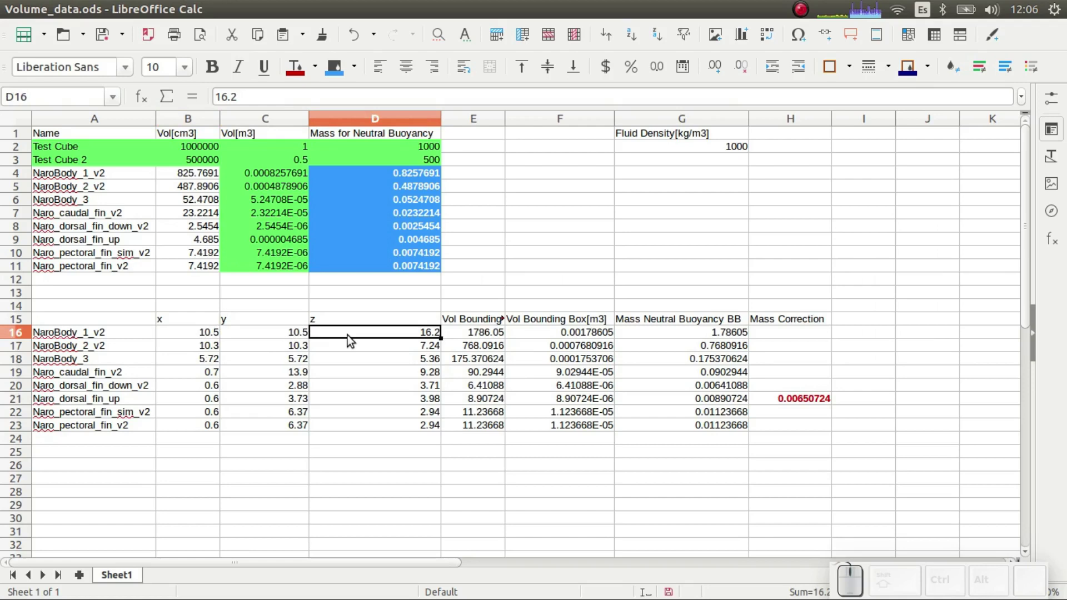
left_click(176, 337)
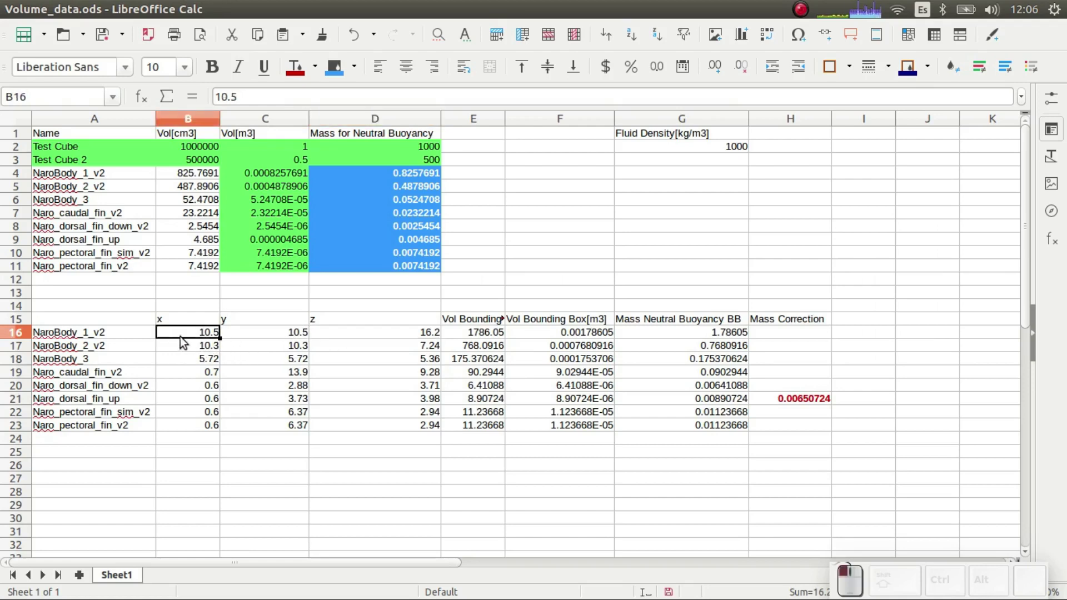
Step: Check the y, z and bounding box volume cells for NaroBody_1_v2, and compare the bounding box volume with its mesh volume in cm3
left_click(255, 333)
left_click(319, 335)
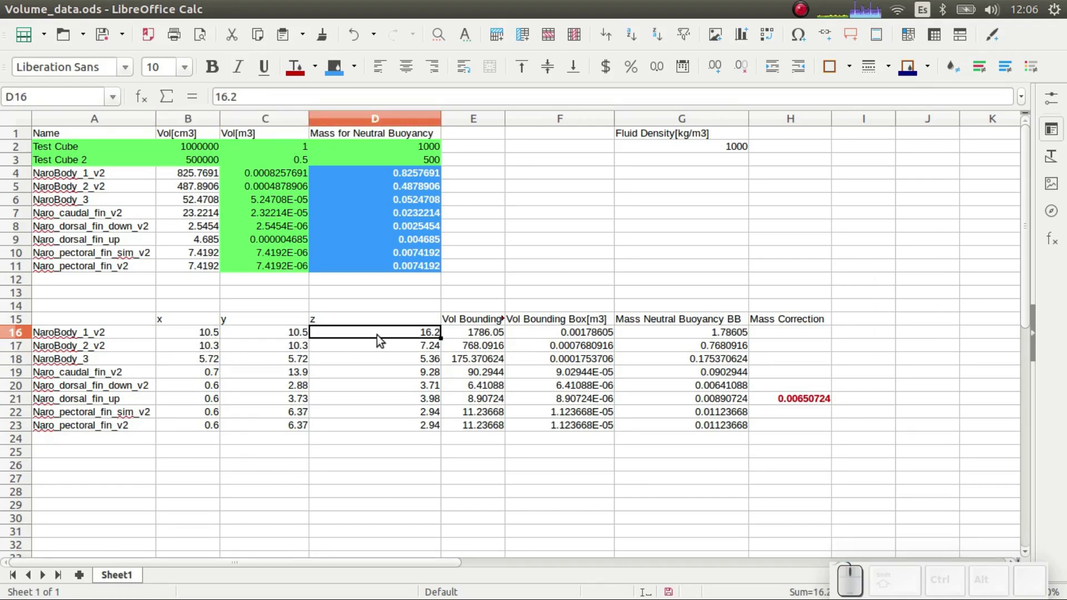
left_click(462, 334)
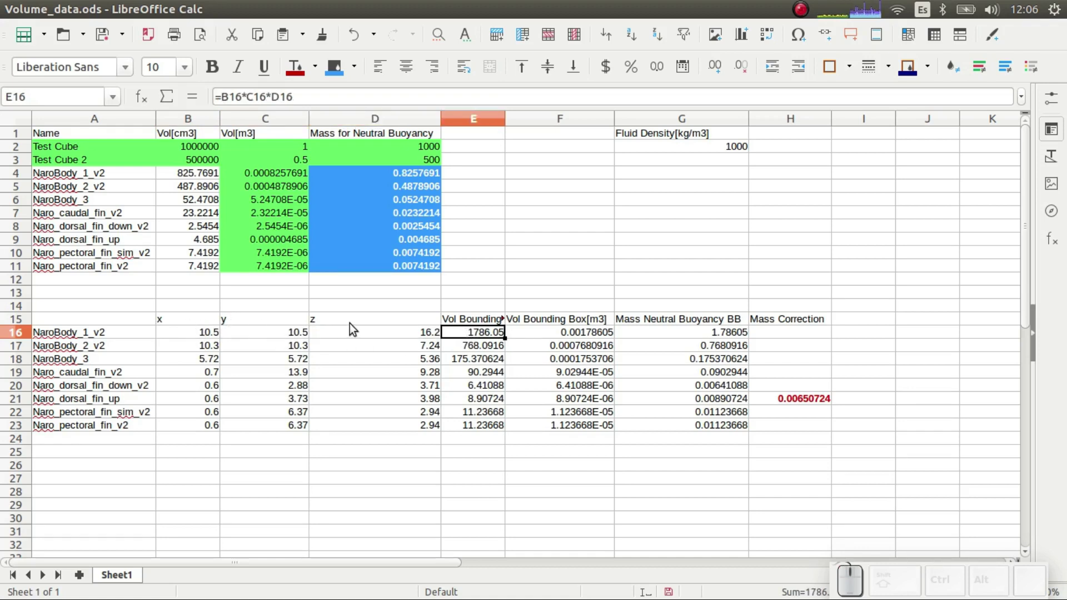
left_click(467, 335)
left_click(180, 170, "ctrl")
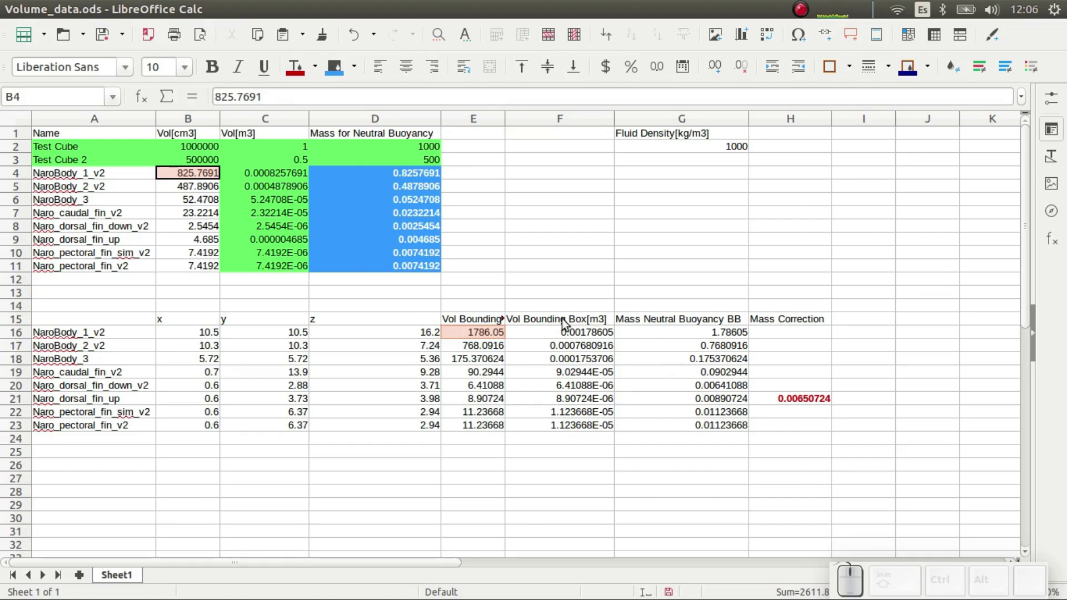
Step: Check NaroBody_1_v2's bounding box volume in m3 and compare its Mass Neutral Buoyancy BB with the mesh-based Mass for Neutral Buoyancy
left_click(557, 335)
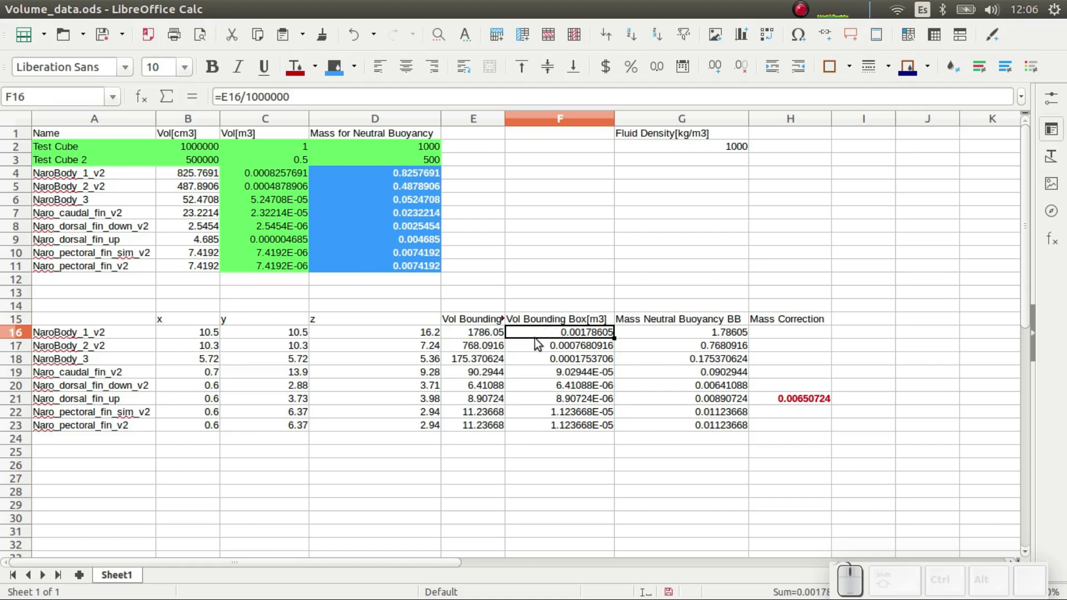
left_click(653, 332)
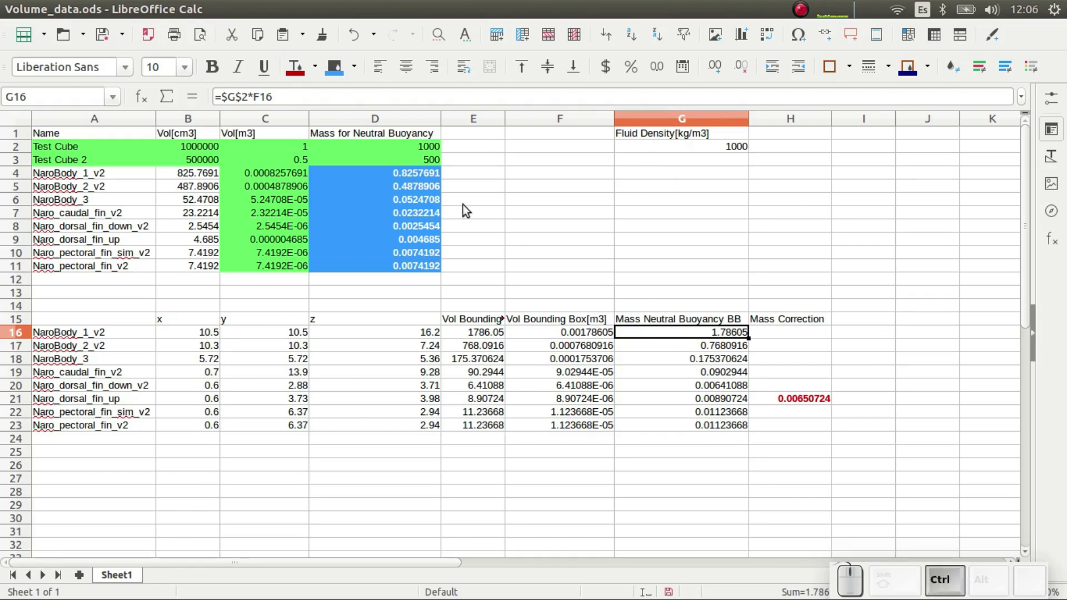
left_click(376, 175, "ctrl")
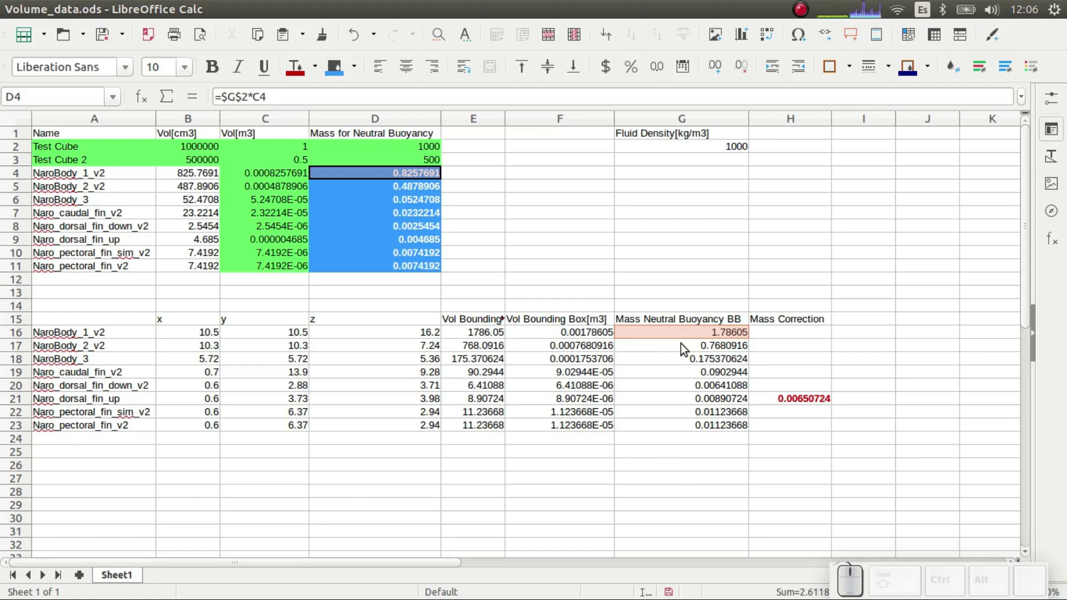
key("alt+Tab")
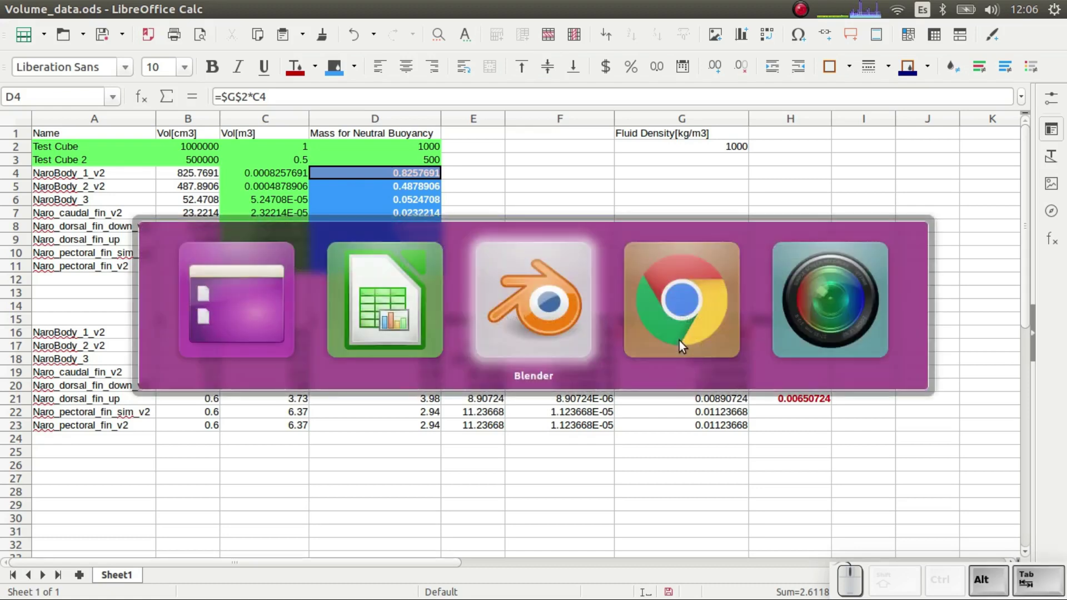
key("alt+Tab")
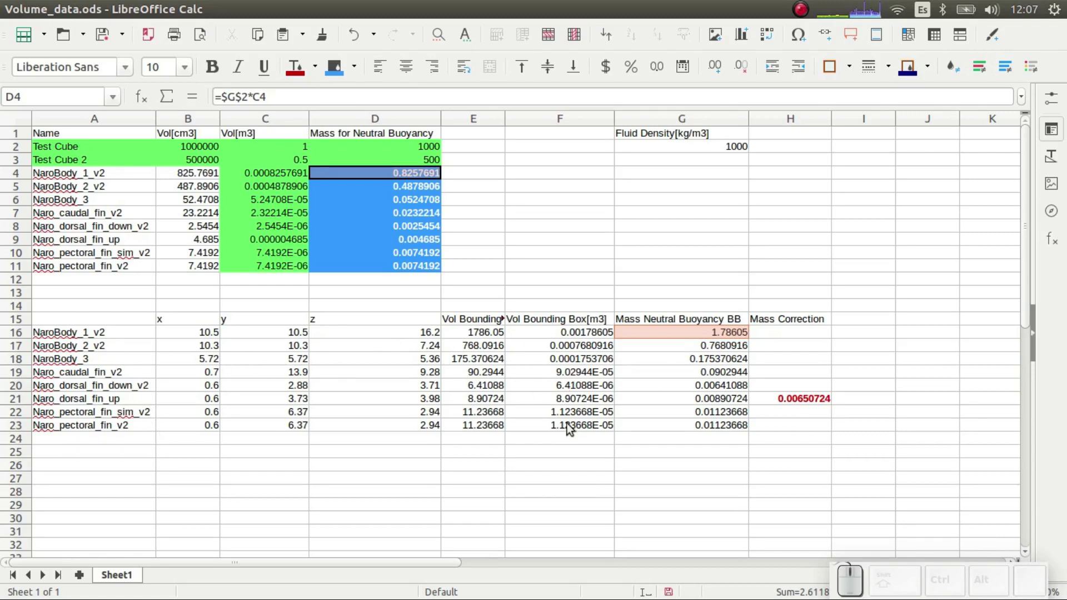
Step: Review the Mass Neutral Buoyancy BB cells from NaroBody_1_v2 through Naro_pectoral_fin_v2
left_click(666, 431)
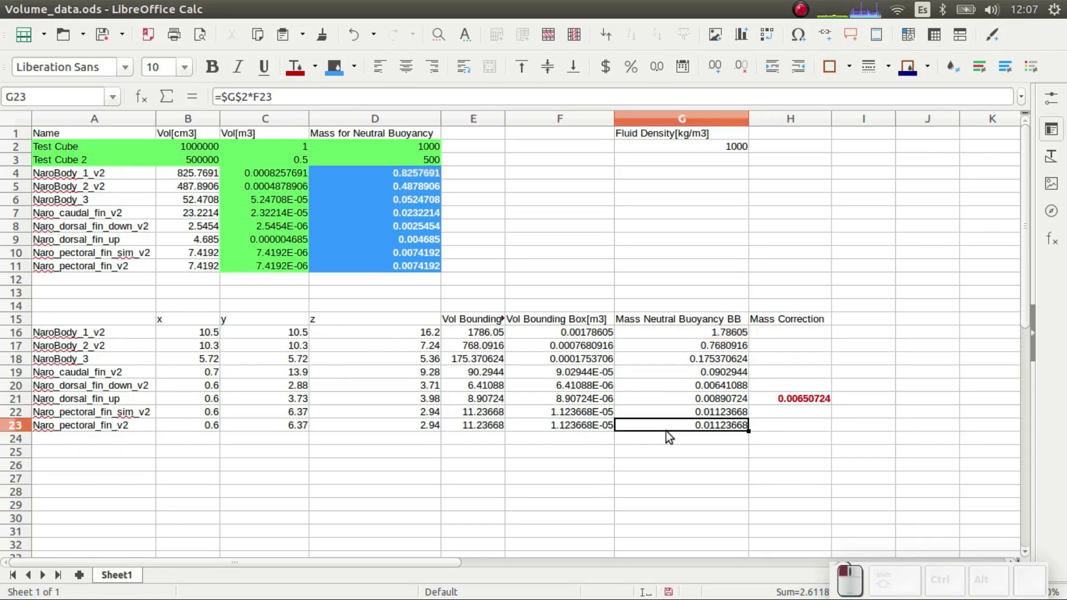
left_click(684, 334)
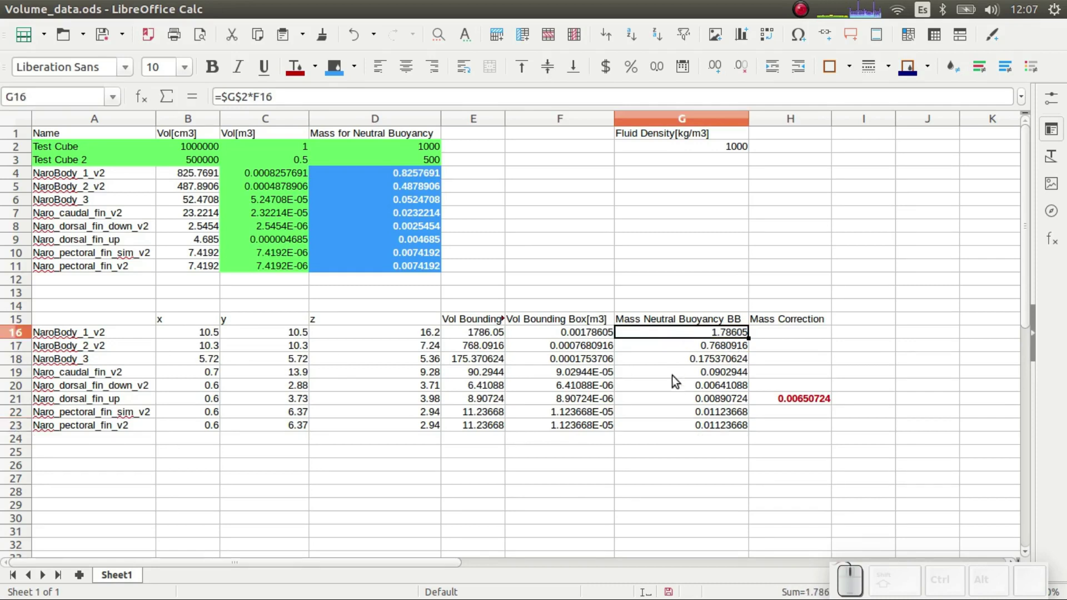
left_click(673, 429)
left_click(713, 361)
left_click(713, 338)
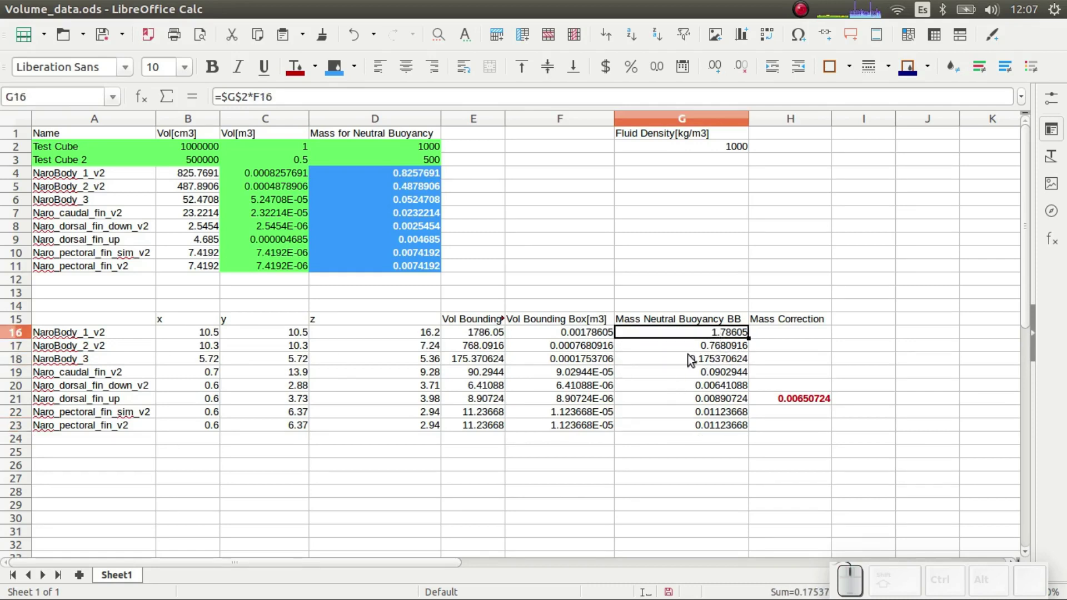
Step: Switch to ROS Development Studio in Chrome, enlarge the code editor and inspect the base_link mass value in naro.urdf
key("alt+Tab")
key("alt+Tab")
key("alt+Tab")
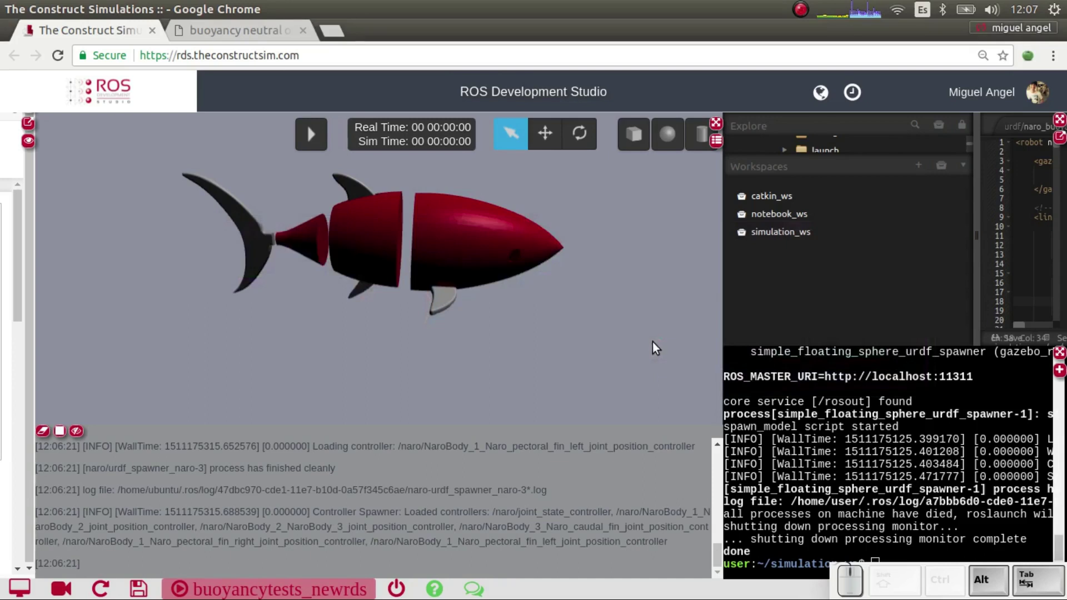
left_click(1059, 136)
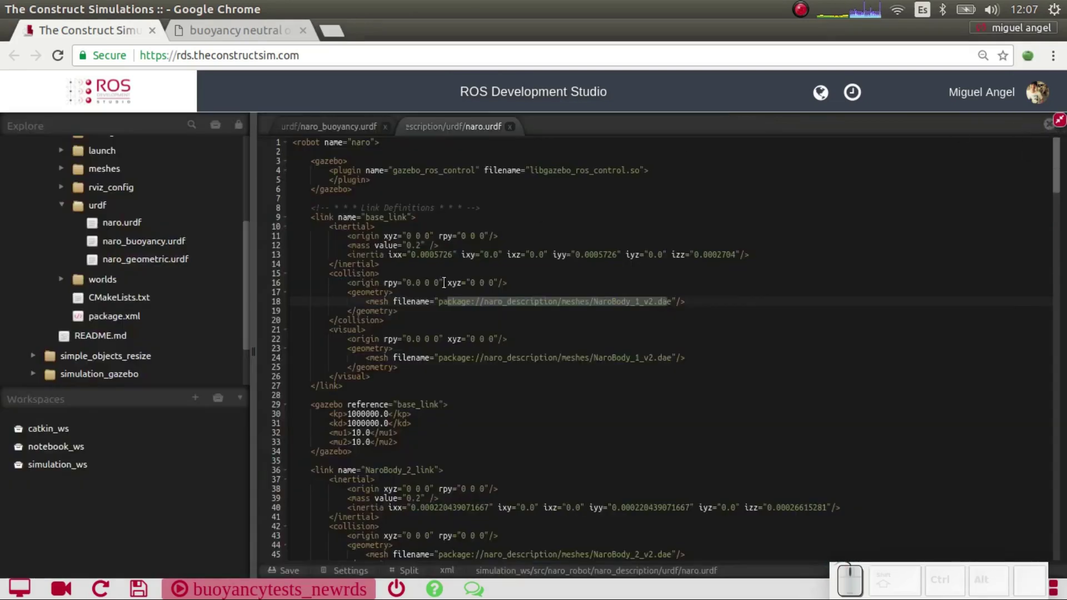
left_click(418, 246)
left_click_drag(407, 246, 421, 246)
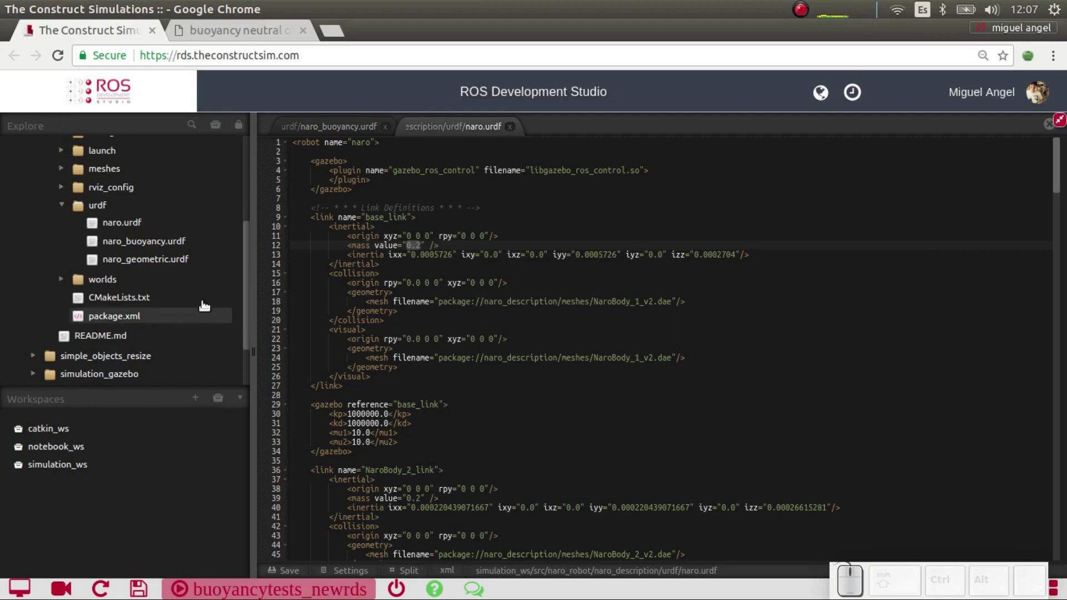
Step: Bring up naro_buoyancy.urdf, close naro.urdf and inspect the mass value of base_link
left_click(144, 241)
left_click(509, 127)
scroll(466, 338, "up", 5)
scroll(466, 338, "up", 8)
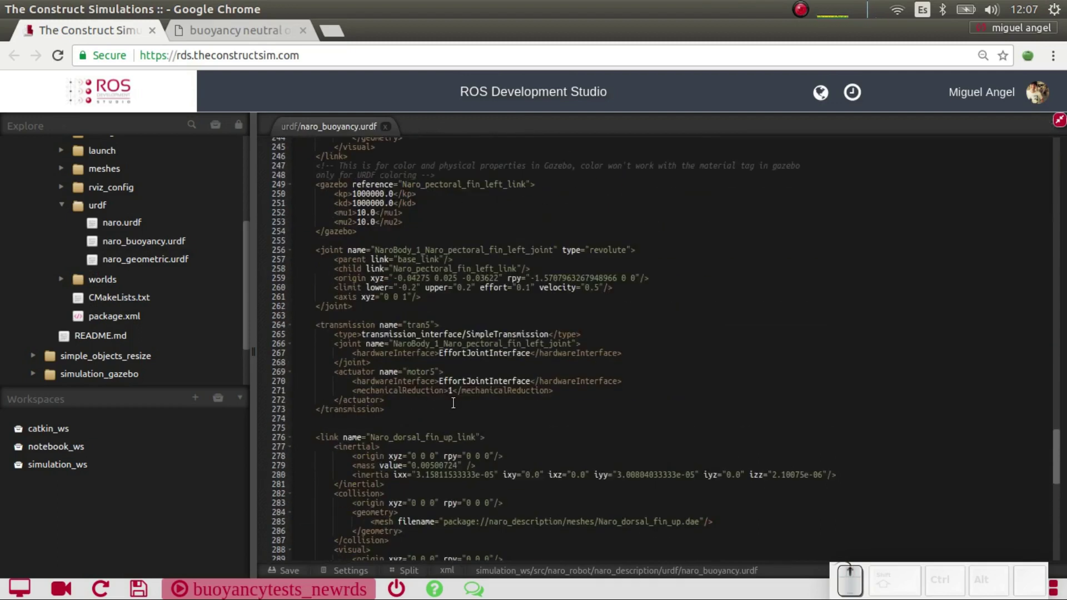
left_click_drag(1056, 439, 1057, 165)
left_click(362, 245)
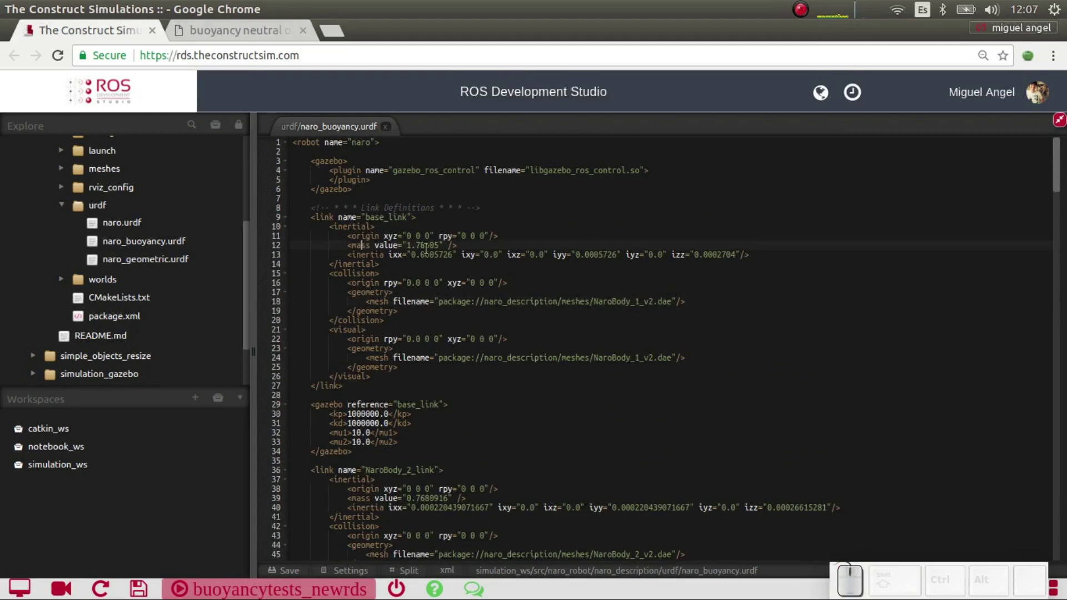
left_click_drag(406, 245, 441, 245)
Step: Compare the base_link mass with NaroBody_1_v2's bounding box mass in Volume_data.ods, then return to ROS Development Studio and restore the editor's size
key("alt+Tab")
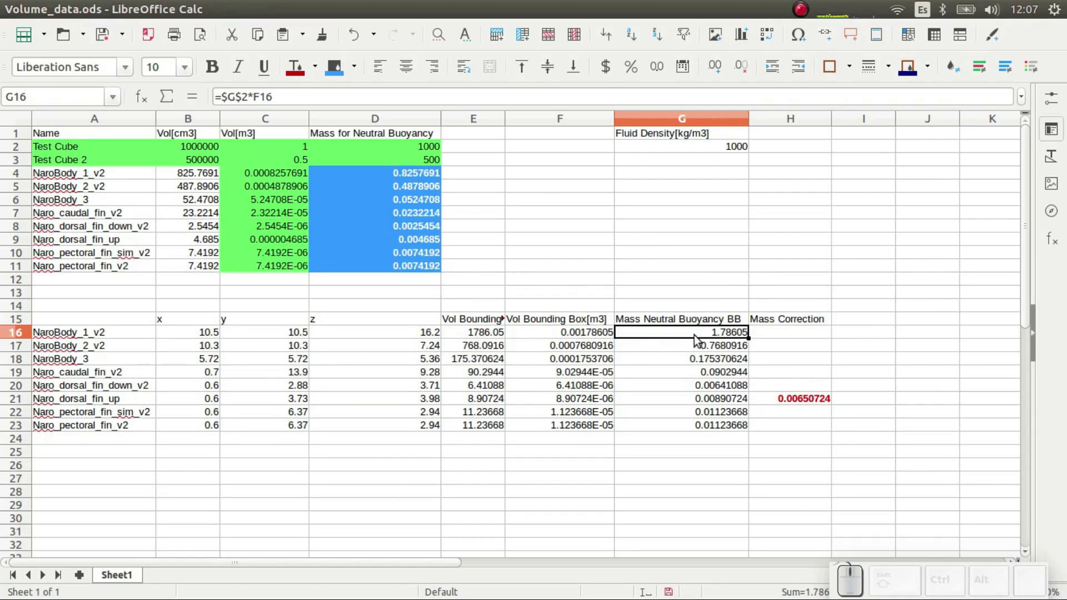
key("alt+Tab")
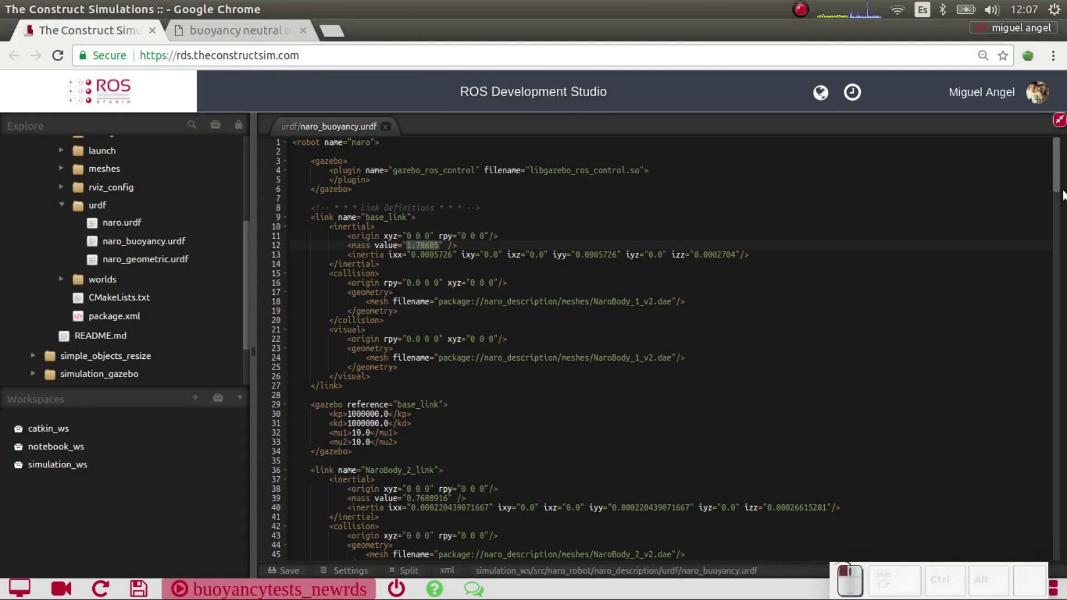
mouse_move(1056, 163)
left_mouse_down()
mouse_move(1058, 556)
mouse_move(1060, 147)
left_mouse_up()
left_click(1059, 120)
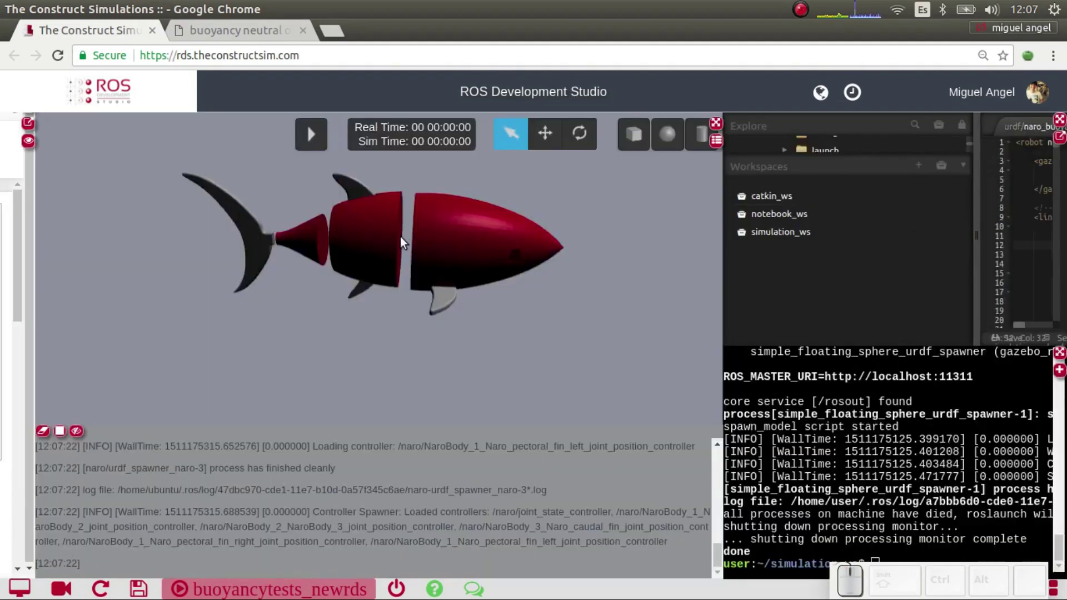